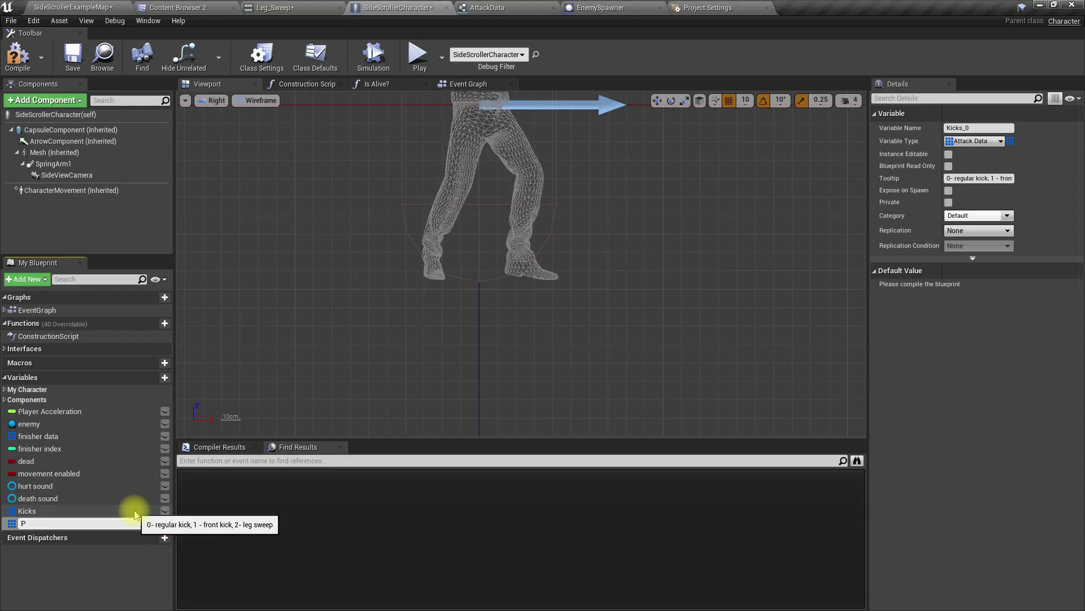
# Step: Name the duplicated attack data variable Punches and set its tooltip to "0- regular punch, 1 - uppercut, 2- lead jab"
pyautogui.press('Return')
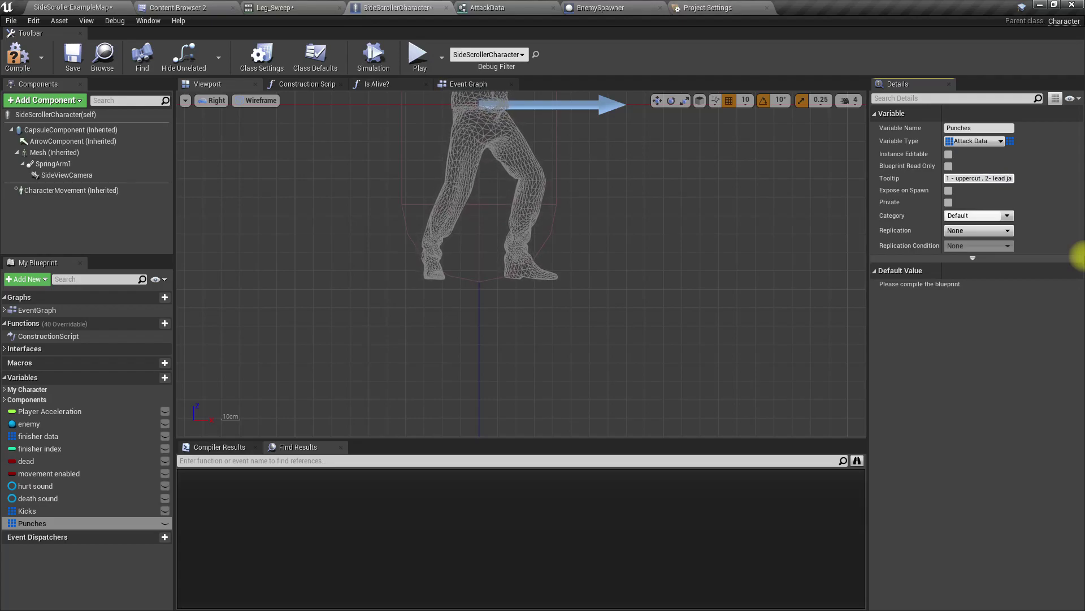
pyautogui.press('Return')
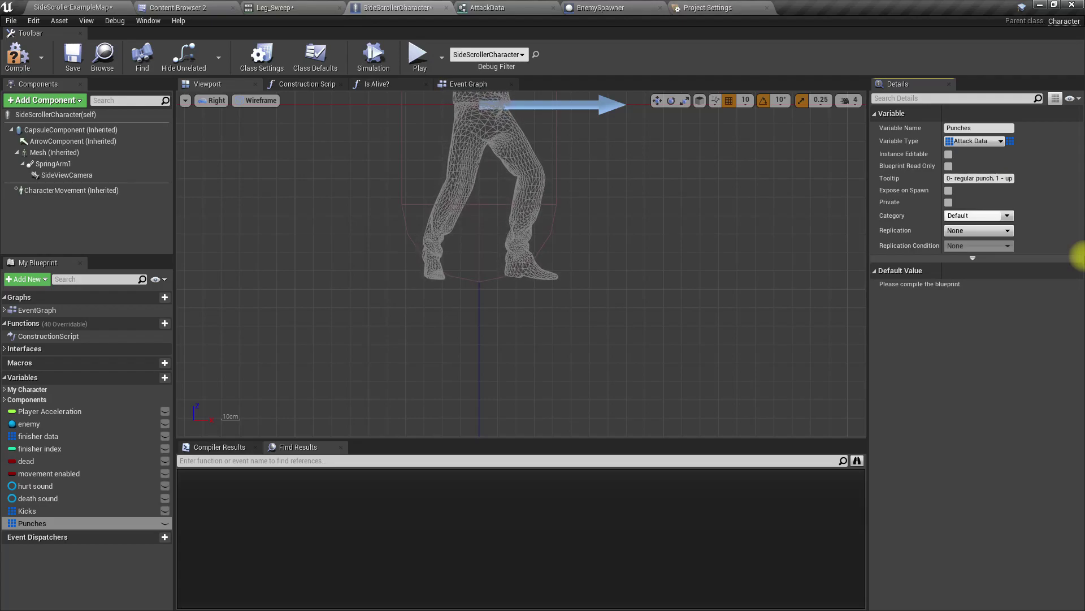
# Step: Open the Lead_Jab animation from the h2H_Anim folder and set its rate scale to 1.4
pyautogui.click(175, 8)
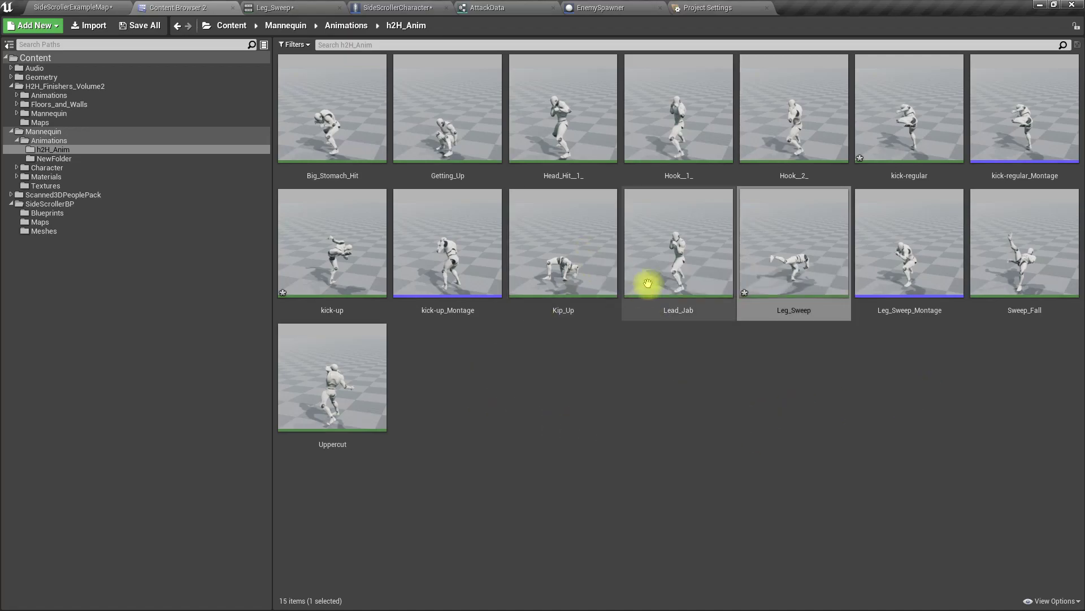
pyautogui.click(662, 272)
pyautogui.doubleClick(666, 261)
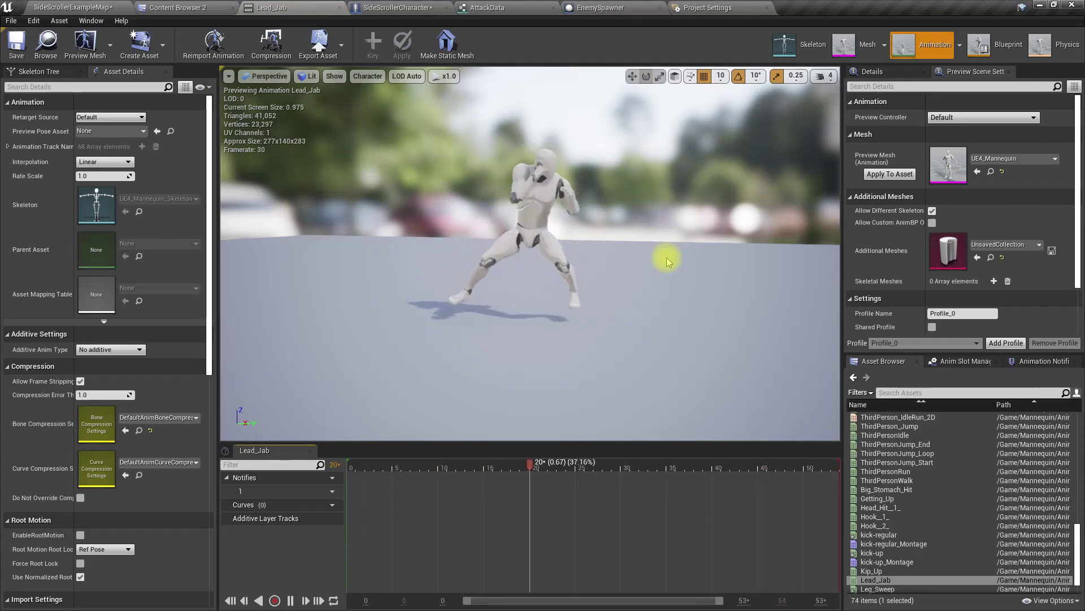
pyautogui.click(98, 175)
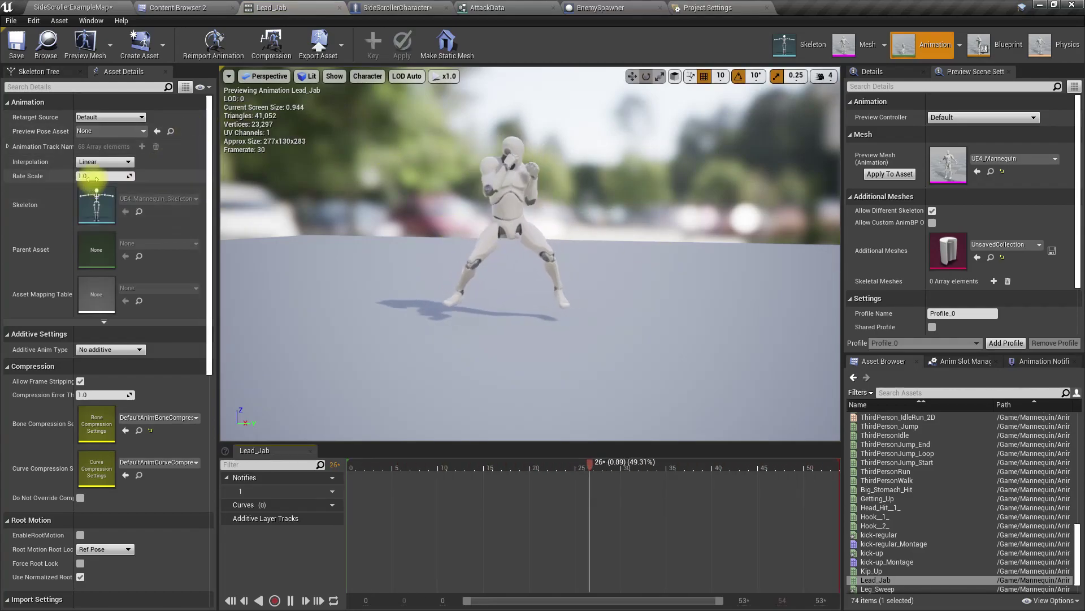
pyautogui.write('.14')
pyautogui.press('Return')
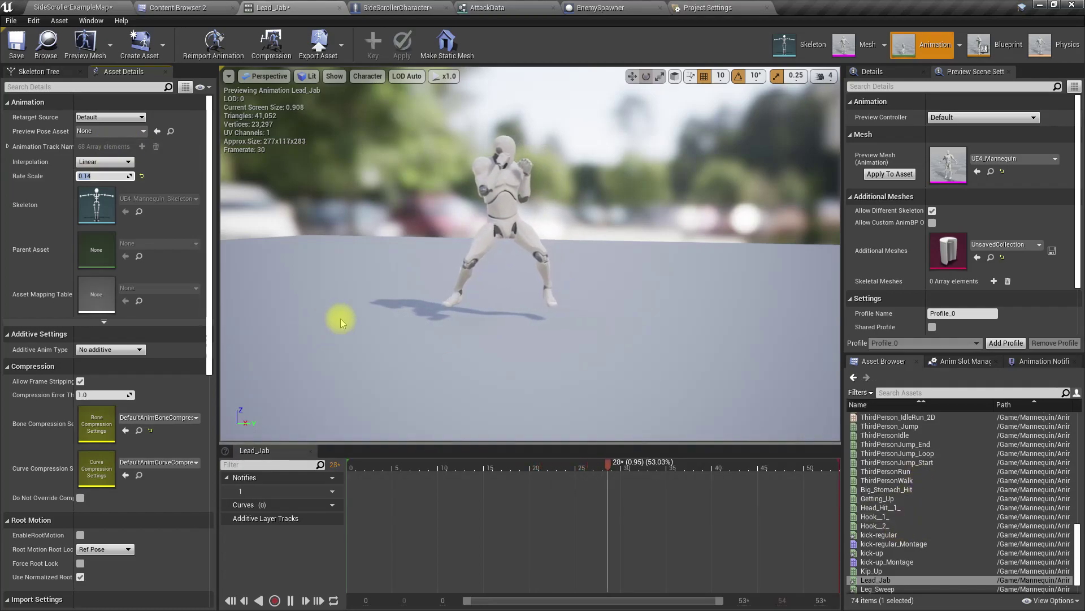
pyautogui.write('1.4')
pyautogui.press('Return')
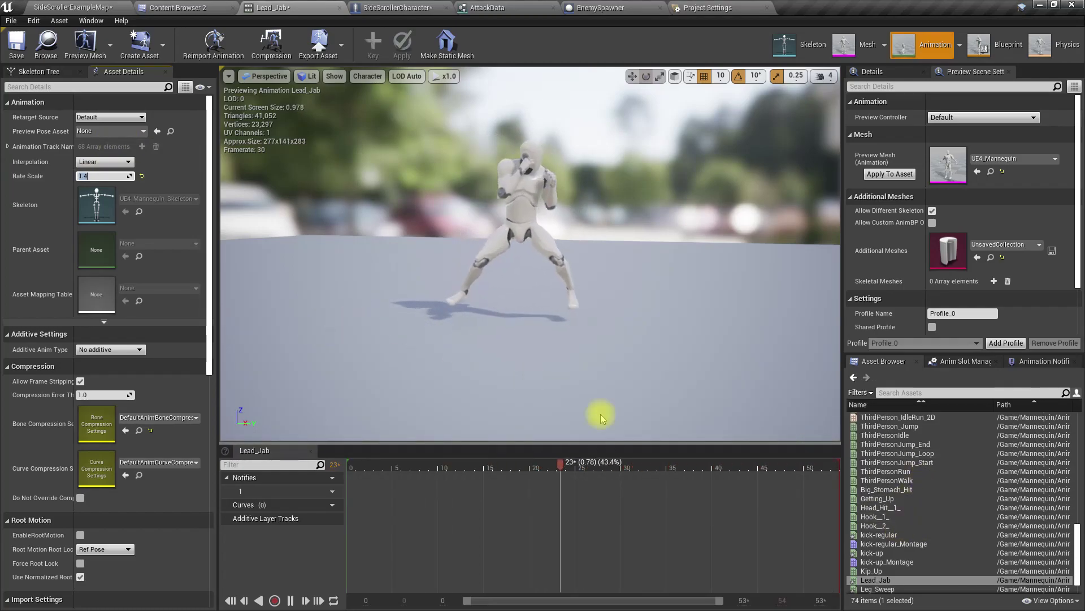
# Step: Set the rate scale to 1.4 for the Hook__1_ animation and 1.3 for Uppercut, and save Uppercut
pyautogui.click(874, 517)
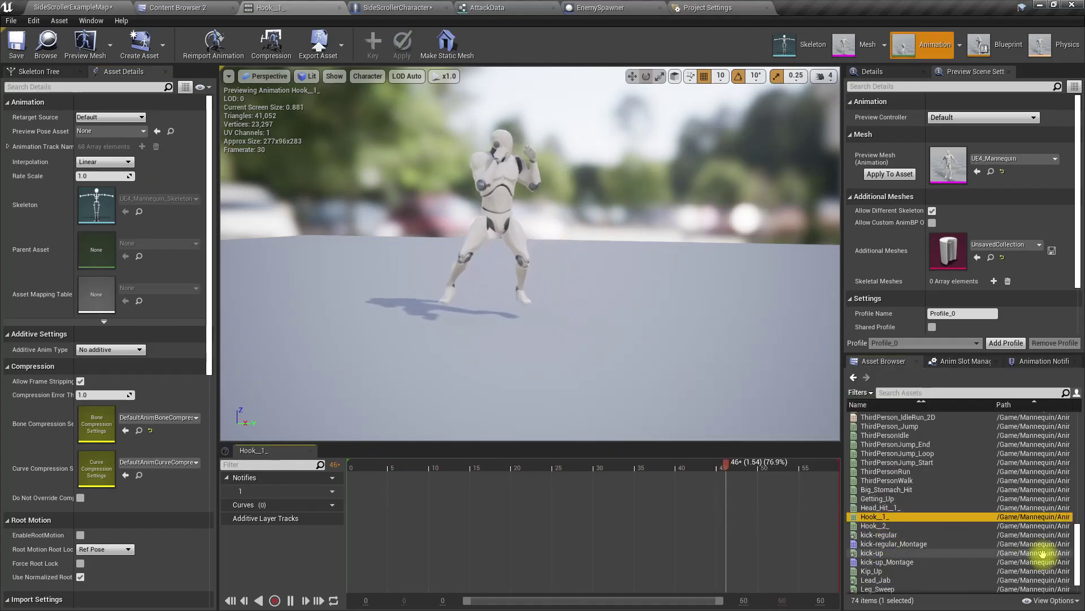
pyautogui.moveTo(104, 177); pyautogui.dragTo(152, 156)
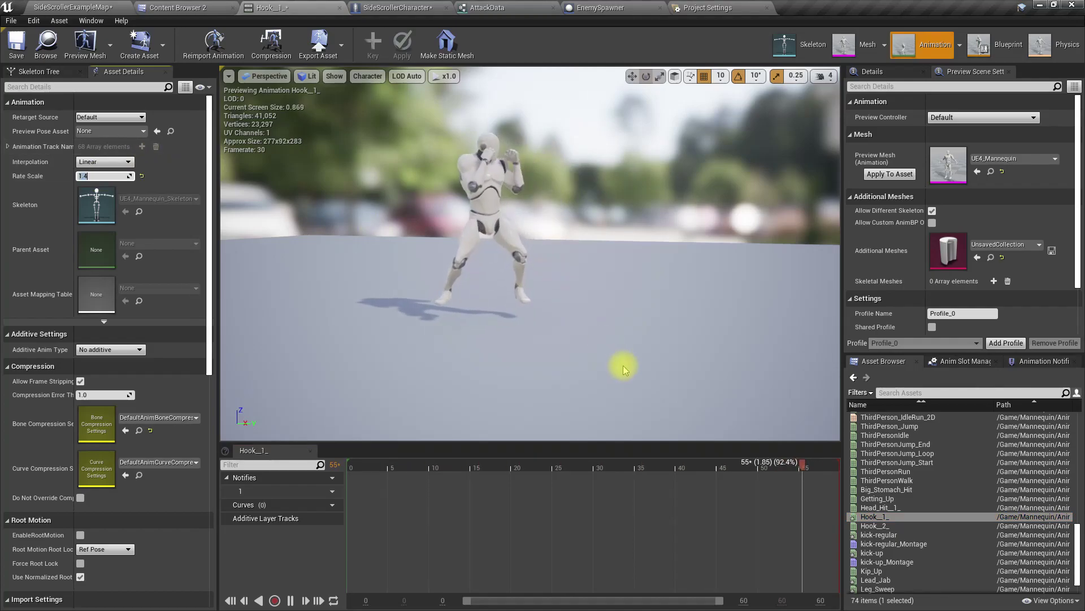
pyautogui.scroll(-1, 964, 490)
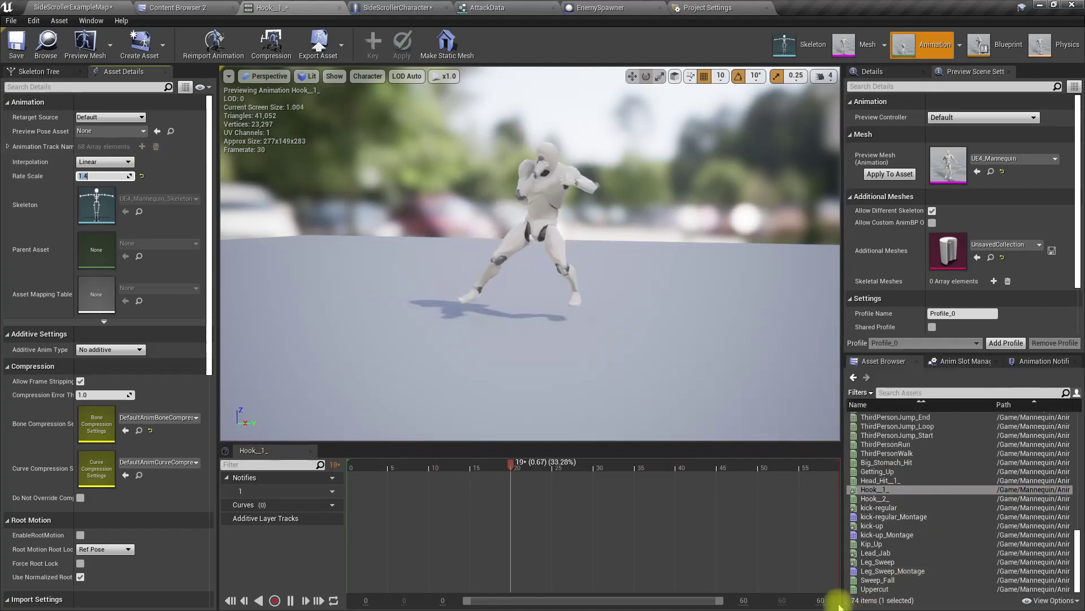
pyautogui.click(874, 588)
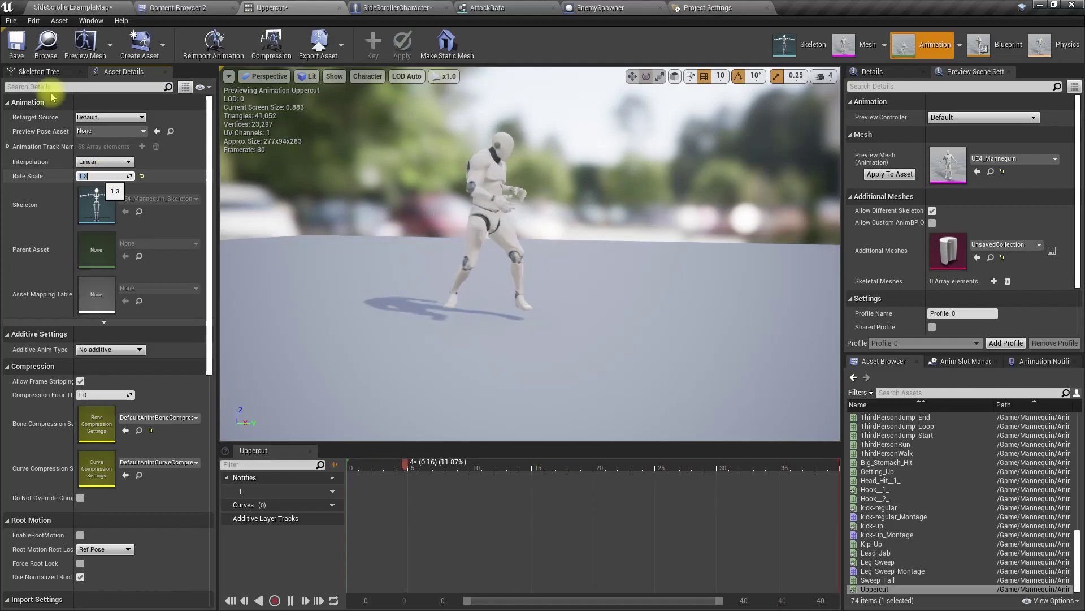
pyautogui.click(16, 43)
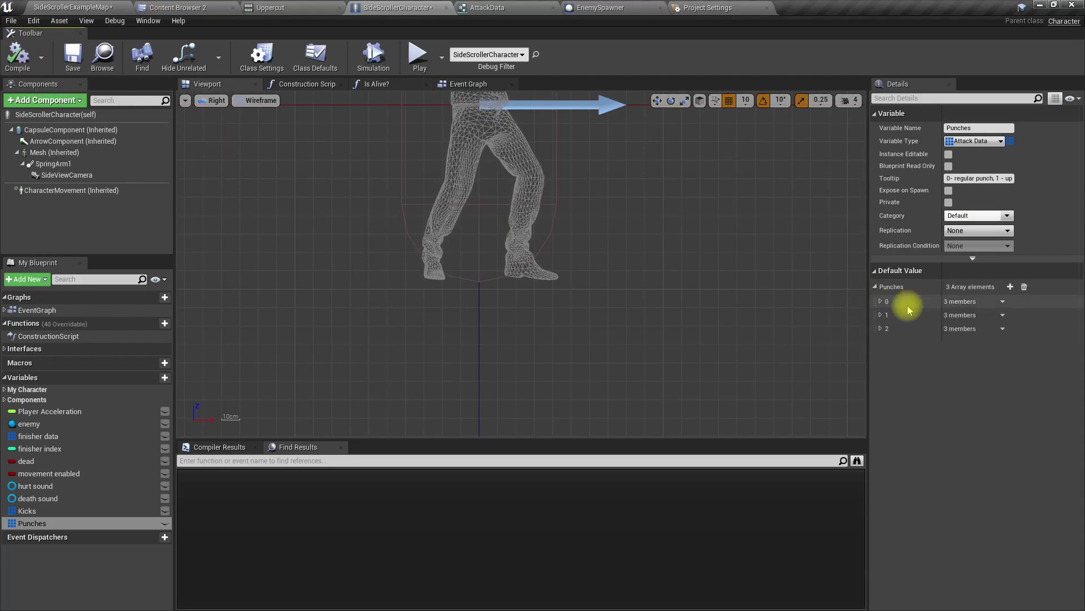
# Step: Expand elements 0, 1 and 2 of the Punches array's default value in the SideScrollerCharacter blueprint
pyautogui.click(881, 303)
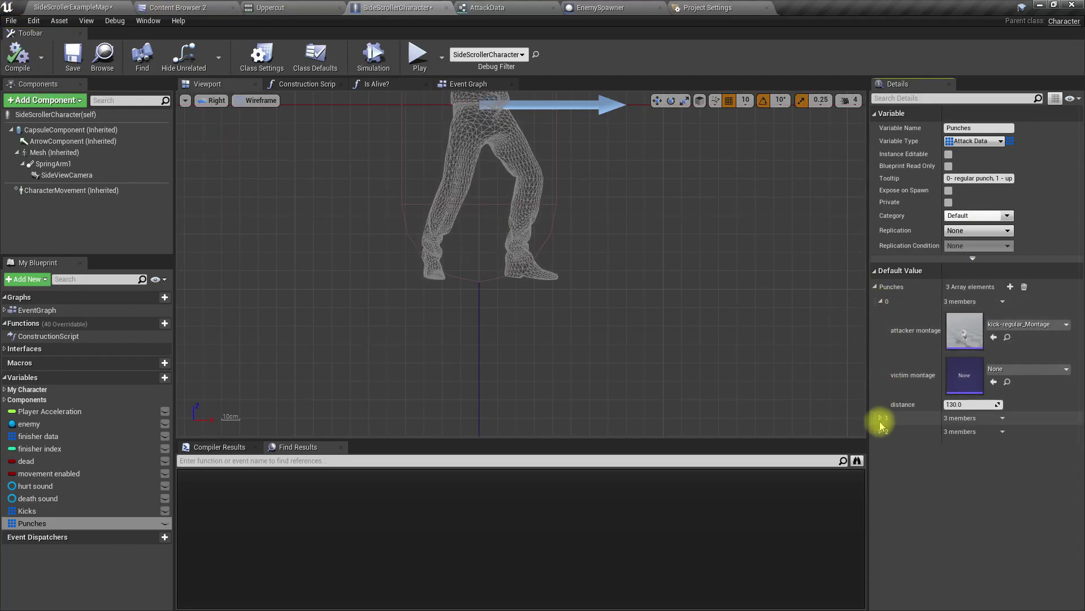
pyautogui.click(883, 419)
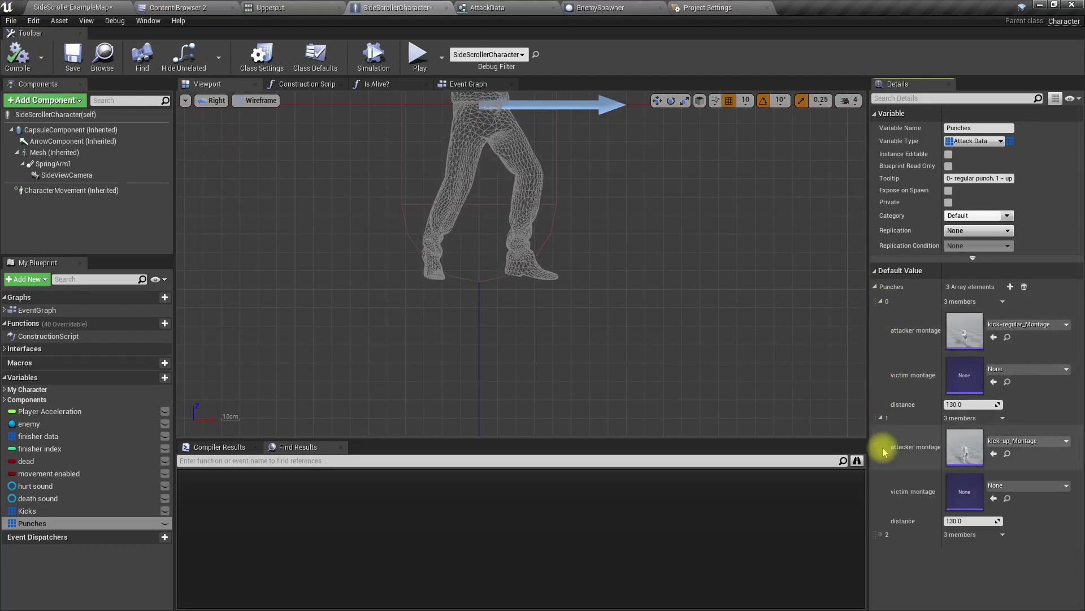
pyautogui.click(880, 535)
pyautogui.scroll(-1, 916, 477)
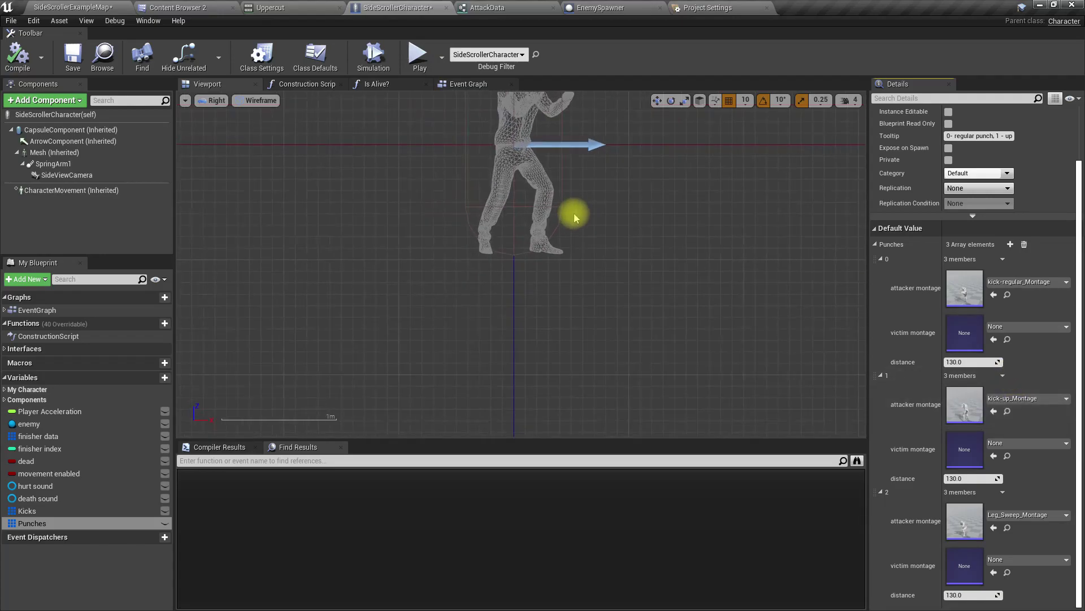
# Step: Switch the SideScrollerCharacter blueprint's viewport from the Right view to Perspective
pyautogui.moveTo(655, 220); pyautogui.dragTo(604, 206, button='right')
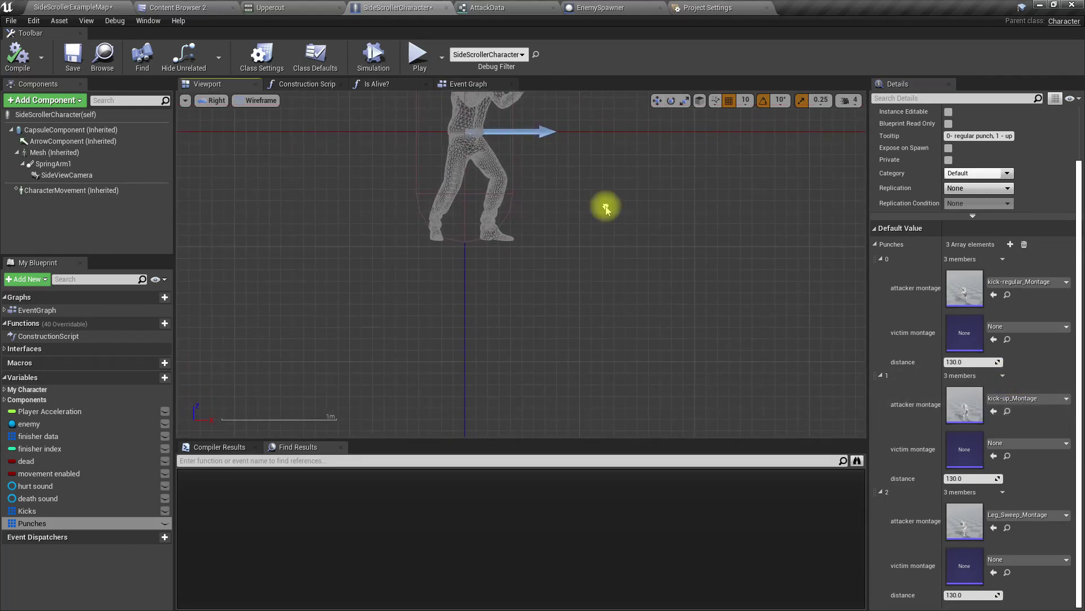
pyautogui.click(215, 101)
pyautogui.click(227, 113)
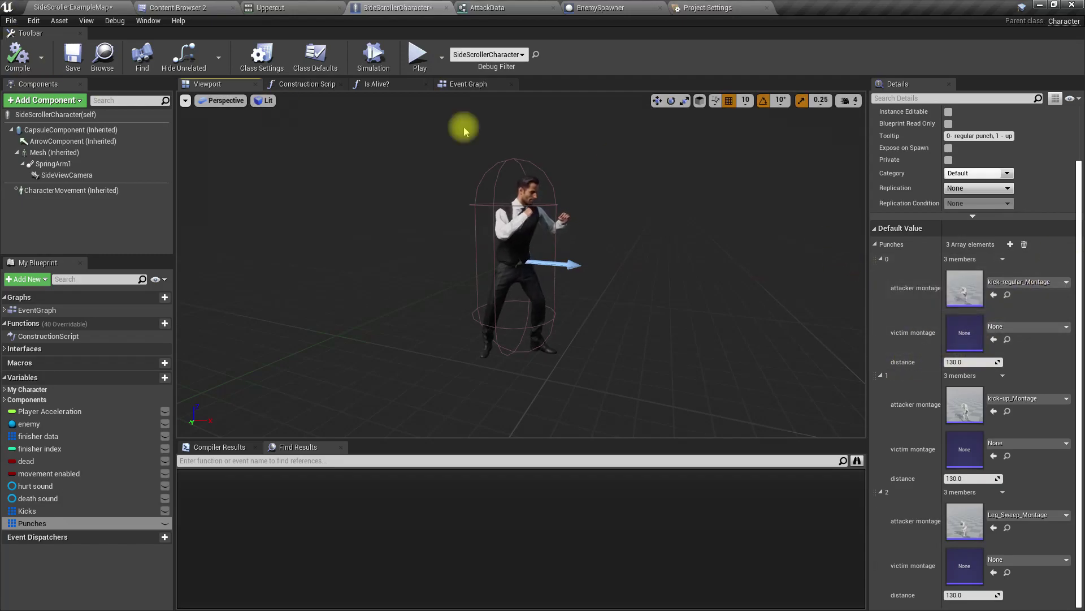
# Step: Check the Hook__1_ animation and create an AnimMontage from it in the h2H_Anim folder
pyautogui.click(1023, 282)
pyautogui.click(1025, 283)
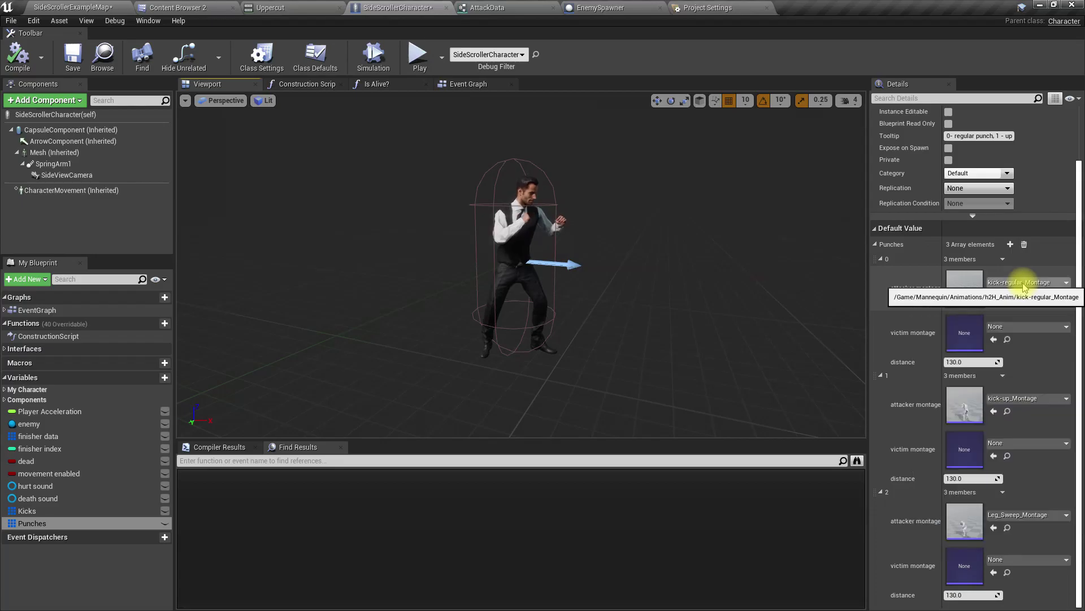
pyautogui.click(181, 7)
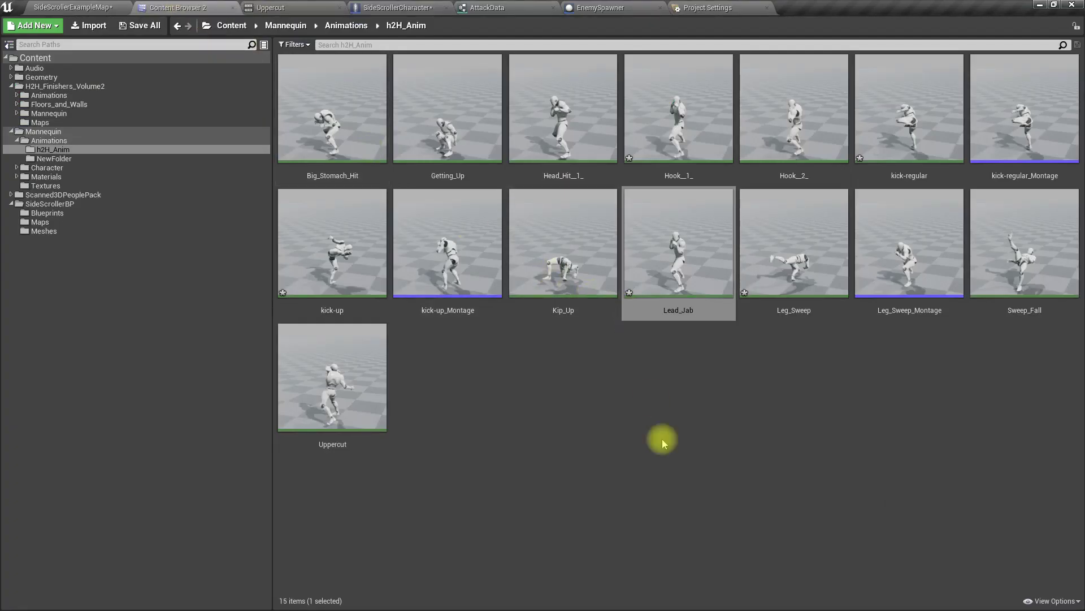
pyautogui.click(782, 484)
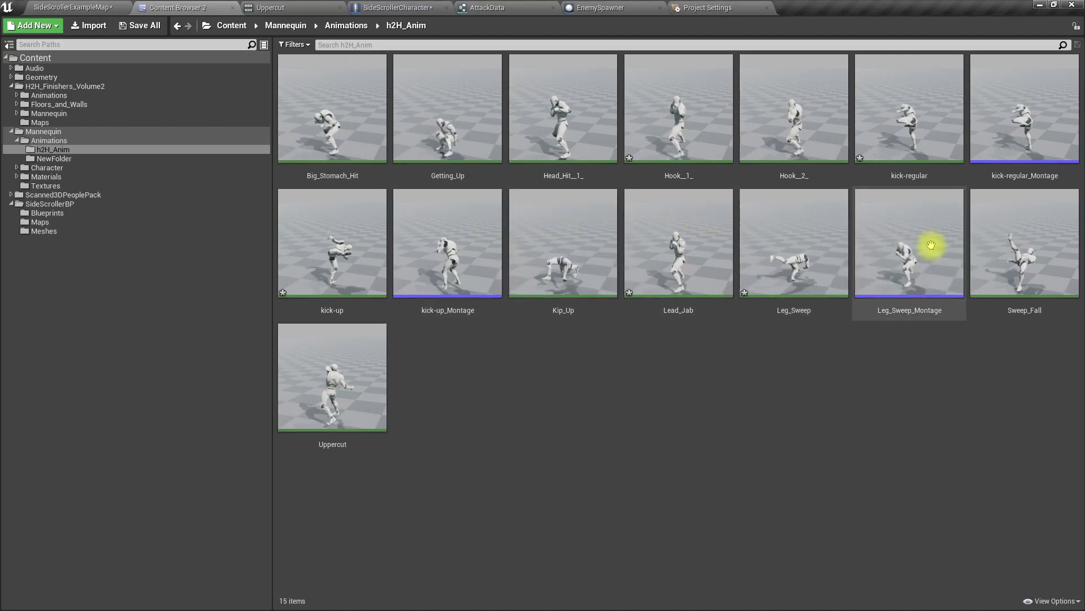
pyautogui.click(667, 114)
pyautogui.doubleClick(667, 113)
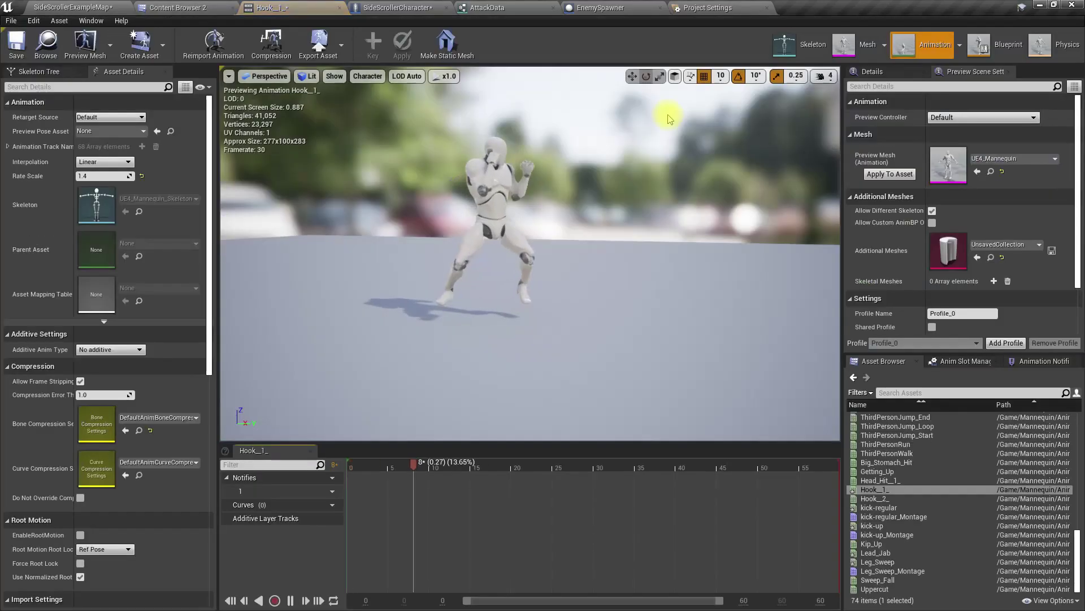
pyautogui.click(72, 7)
pyautogui.click(178, 8)
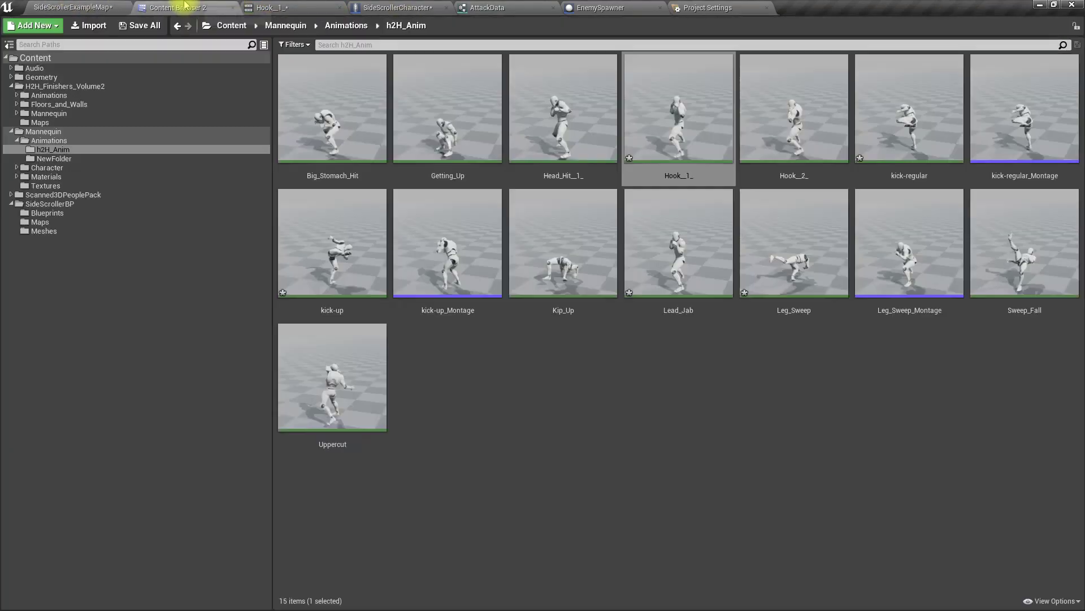
pyautogui.rightClick(666, 104)
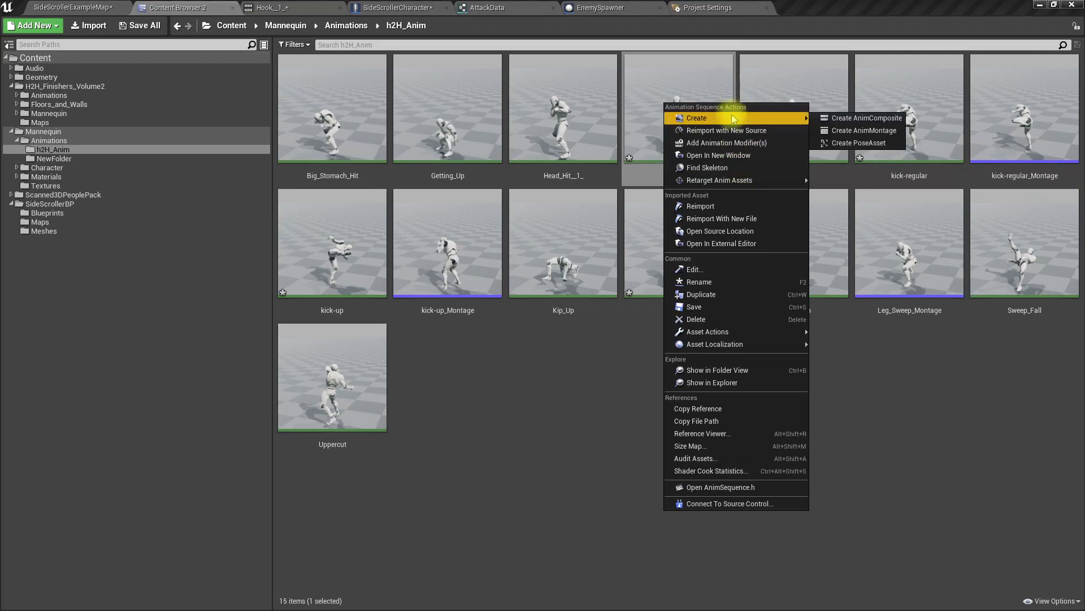
pyautogui.click(865, 130)
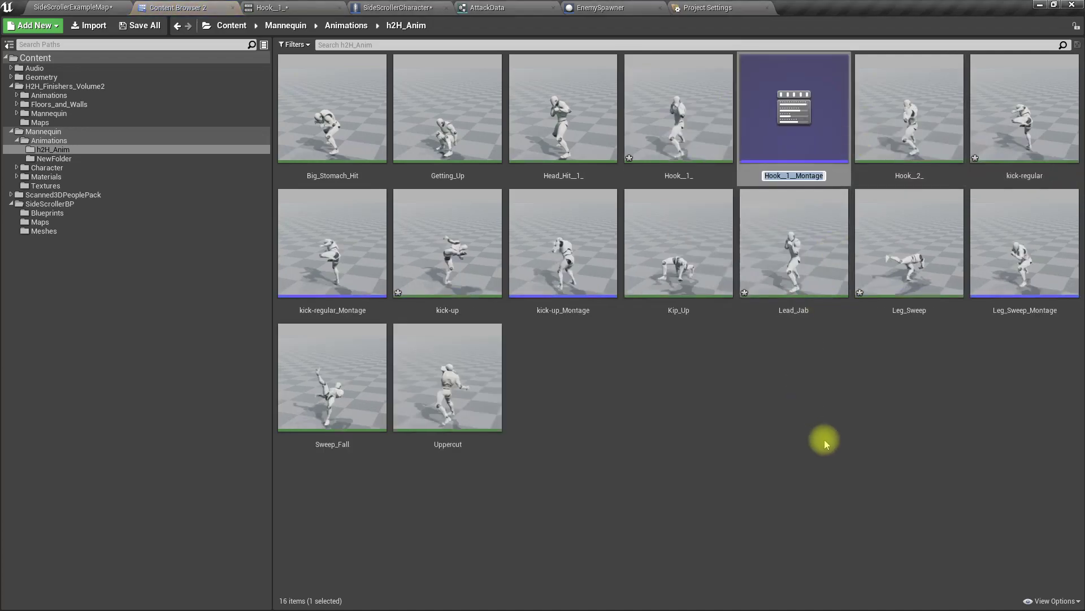
# Step: Assign Hook__1__Montage as the attacker montage of Punches element 0 and save all modified assets
pyautogui.moveTo(789, 123); pyautogui.dragTo(968, 286)
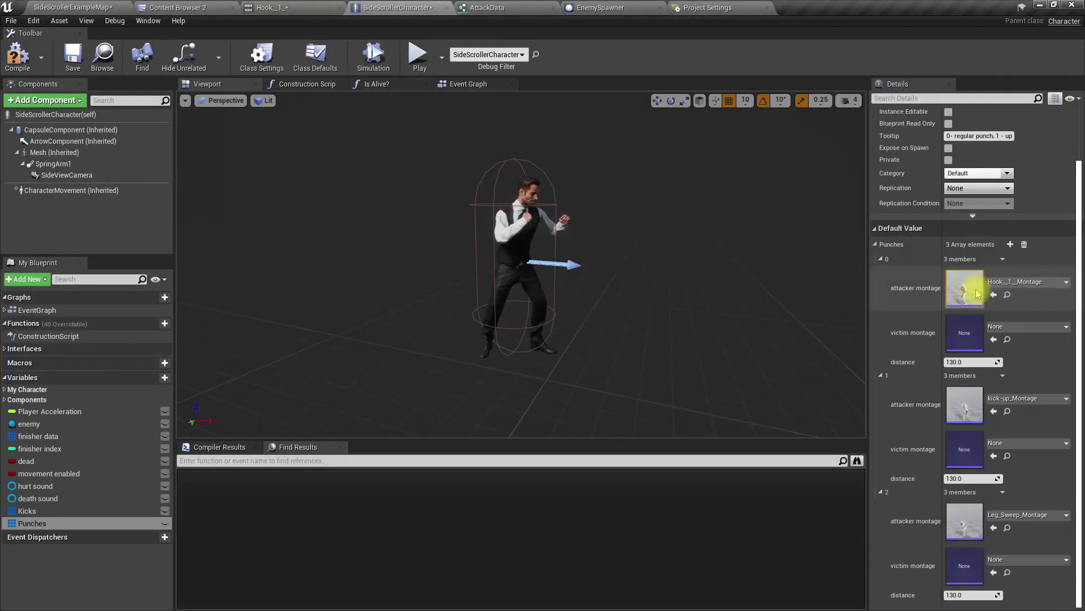
pyautogui.hotkey('ctrl', 'shift', 's')
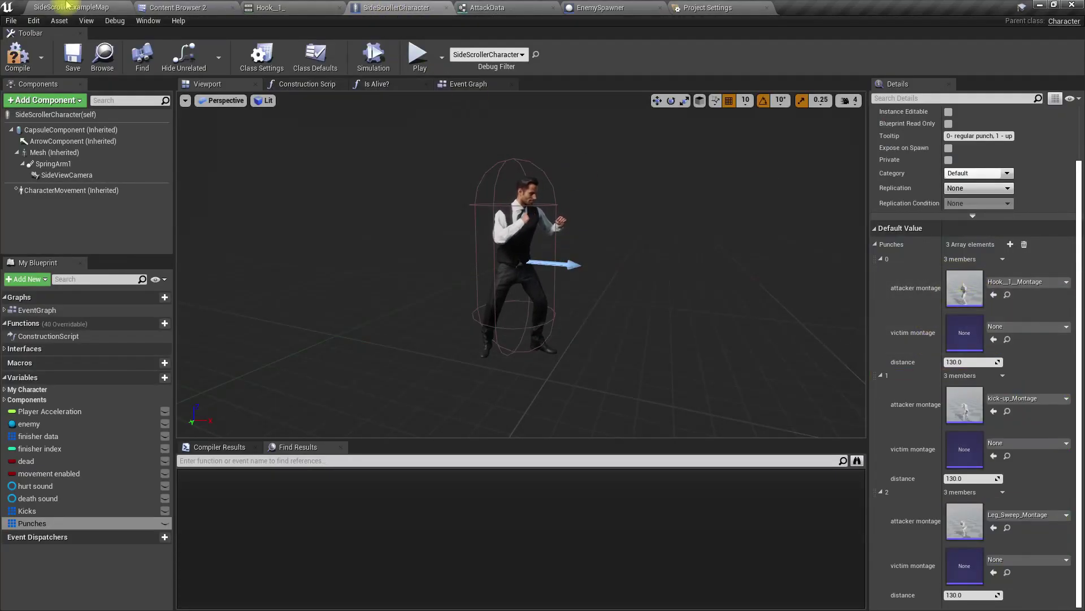
# Step: Rename the Hook__1__Montage asset in the h2H_Anim folder as regular-punch
pyautogui.click(168, 5)
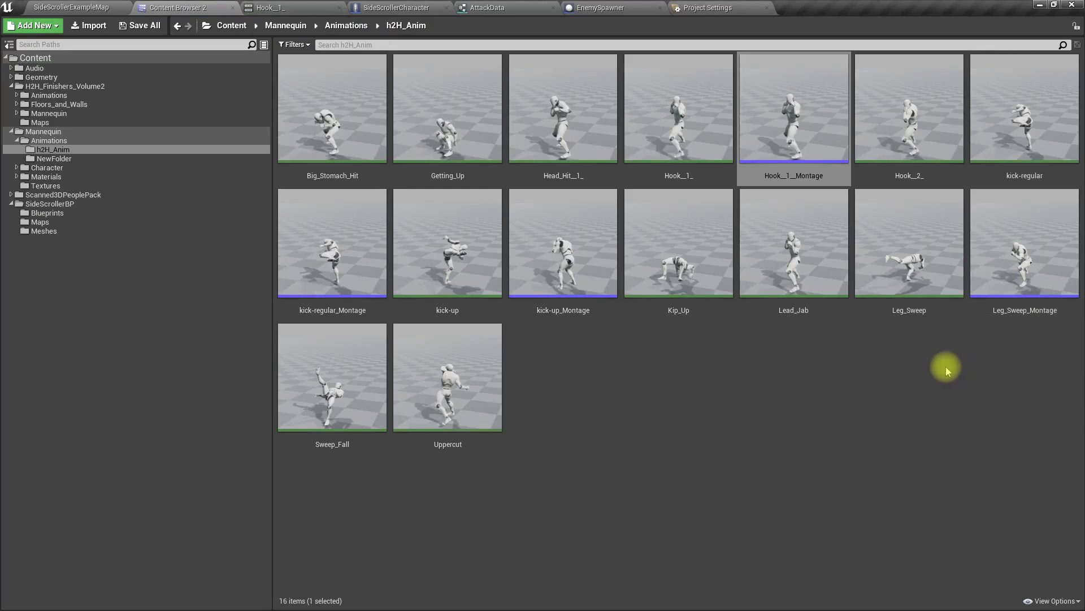
pyautogui.click(786, 146)
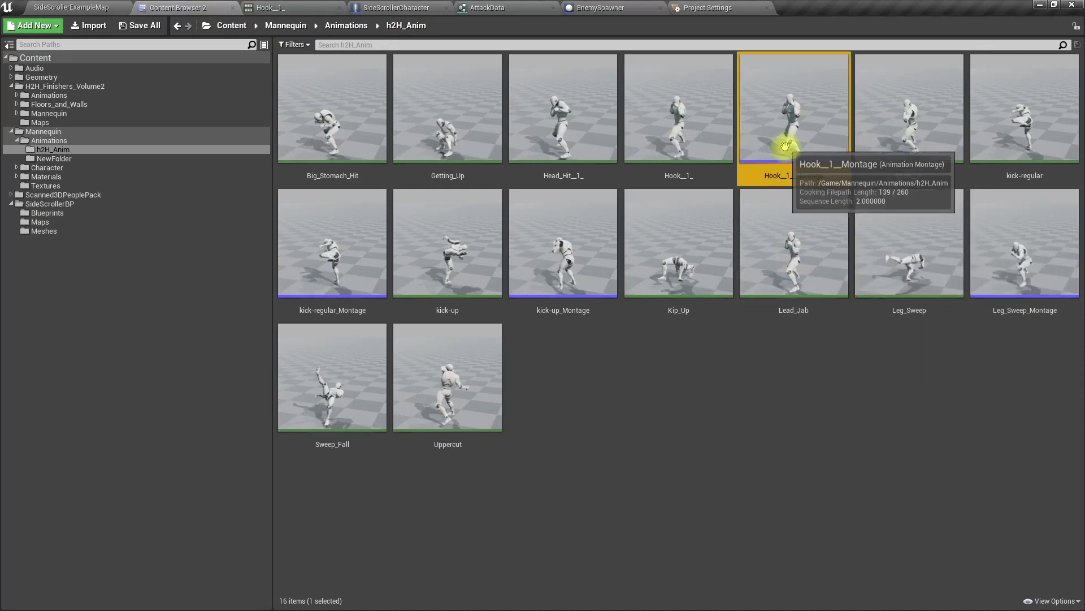
pyautogui.press('F2')
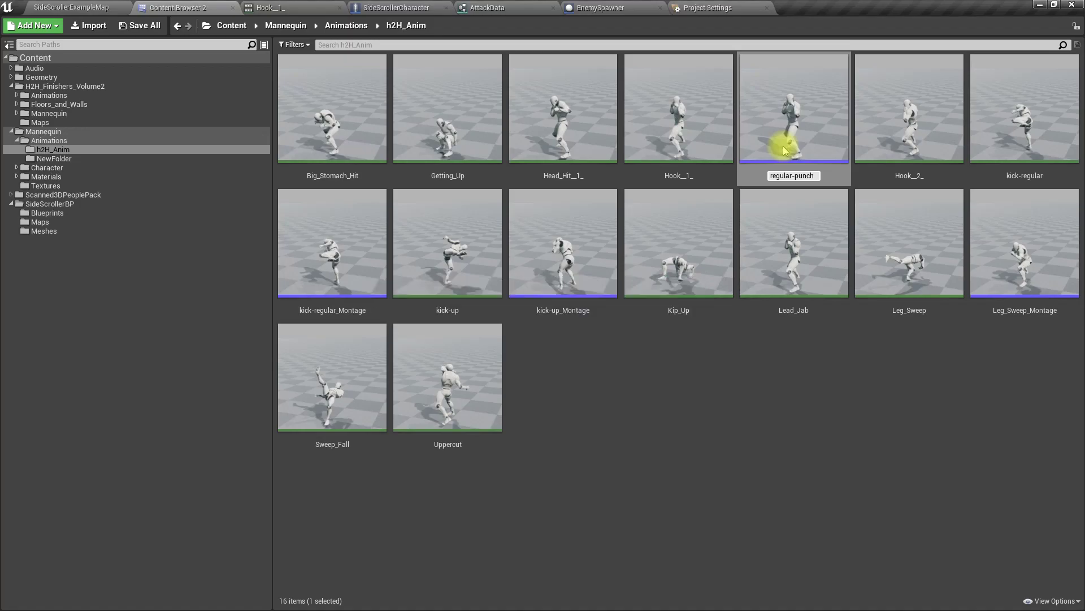
pyautogui.press('Return')
# Step: Create an AnimMontage from the Uppercut animation in the h2H_Anim folder, keeping the default name
pyautogui.press('Left')
pyautogui.press('Left')
pyautogui.press('Left')
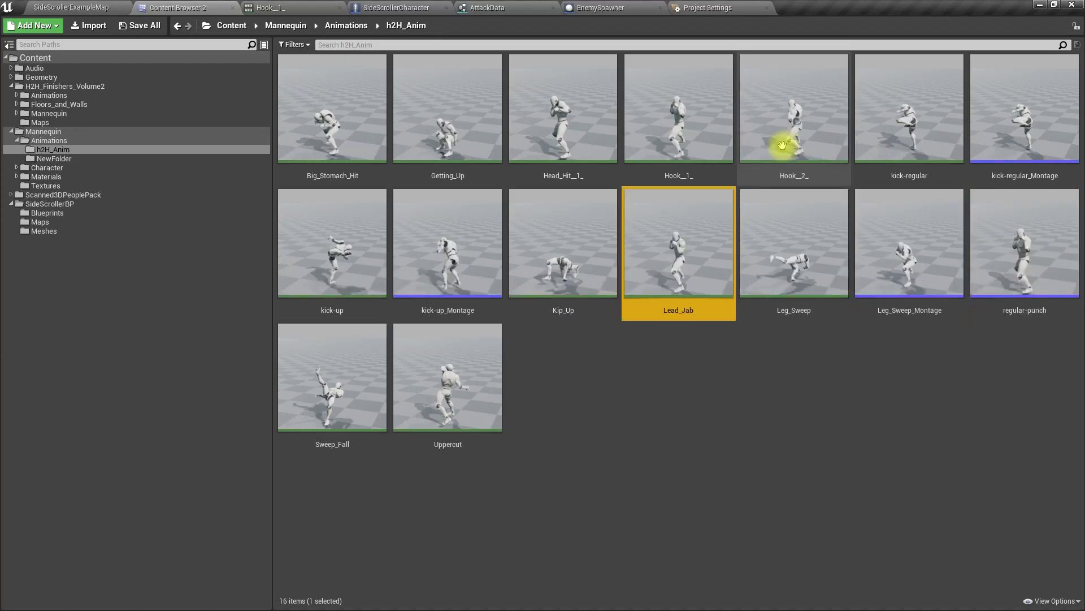
pyautogui.press('Left')
pyautogui.press('Right')
pyautogui.press('Down')
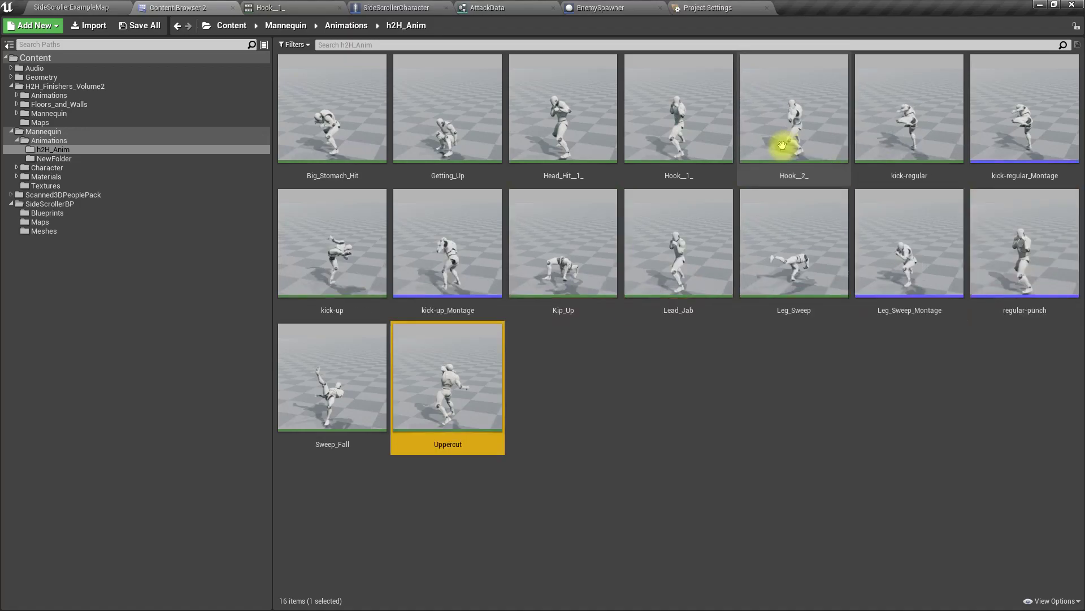
pyautogui.press('F2')
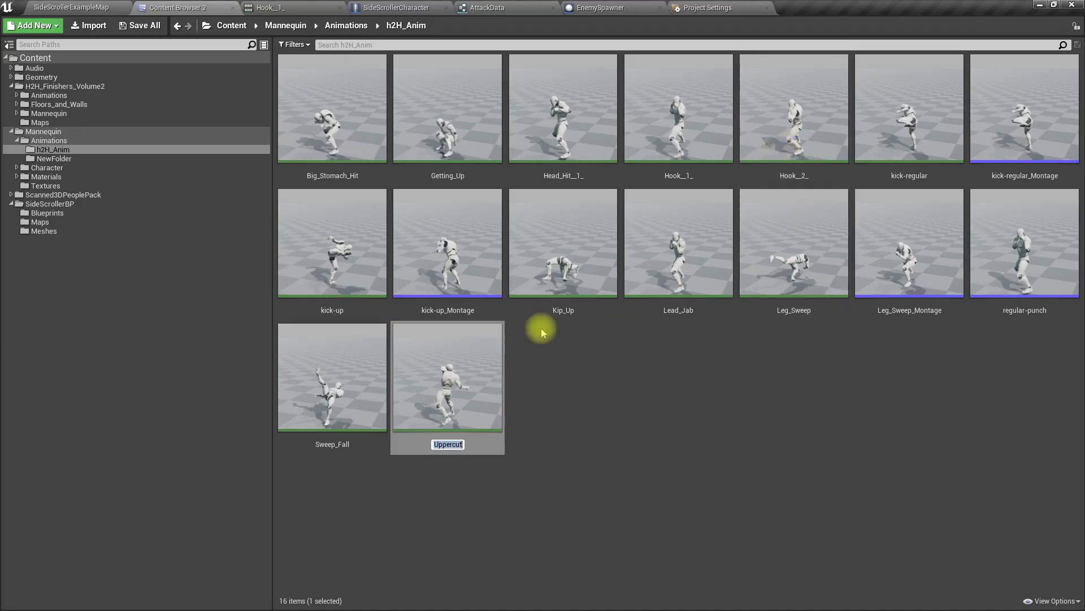
pyautogui.rightClick(431, 368)
pyautogui.moveTo(524, 220)
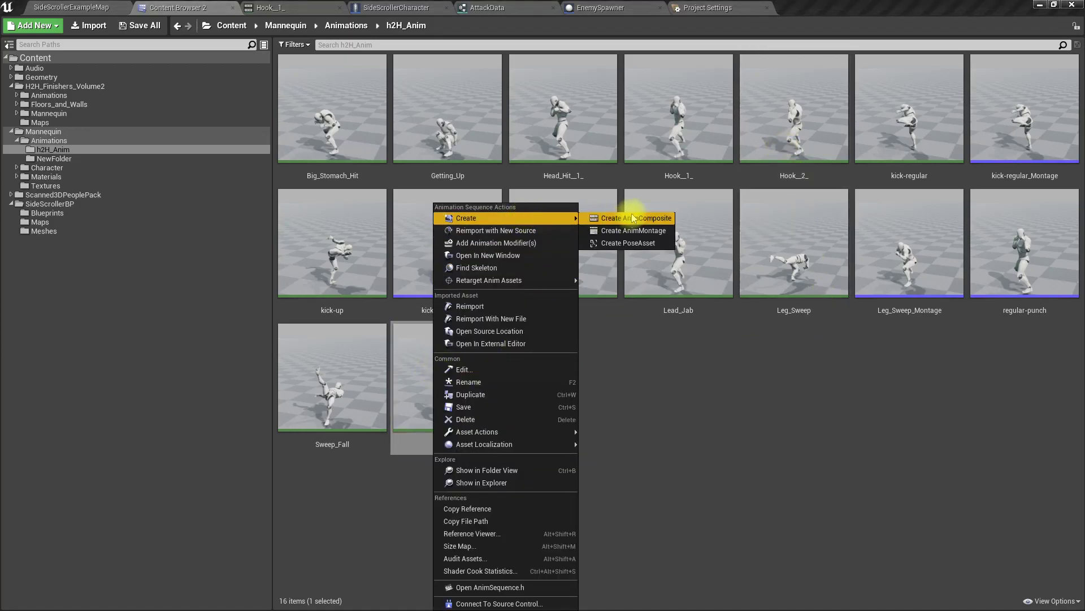
pyautogui.click(633, 230)
pyautogui.click(507, 473)
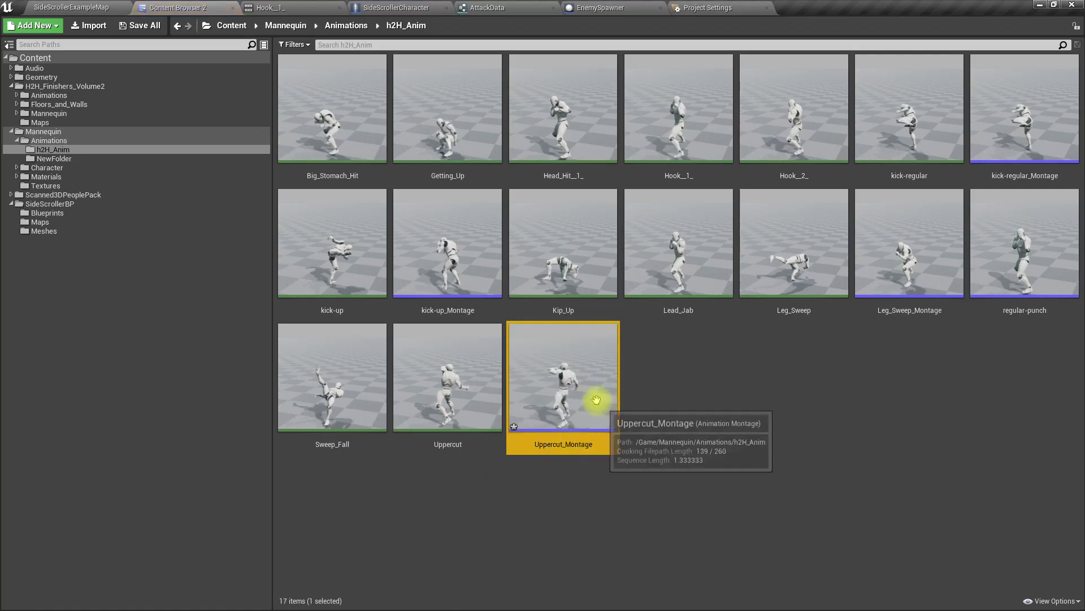
# Step: Create an AnimMontage from the Lead_Jab animation in the h2H_Anim folder, keeping the default name
pyautogui.click(672, 260)
pyautogui.rightClick(672, 260)
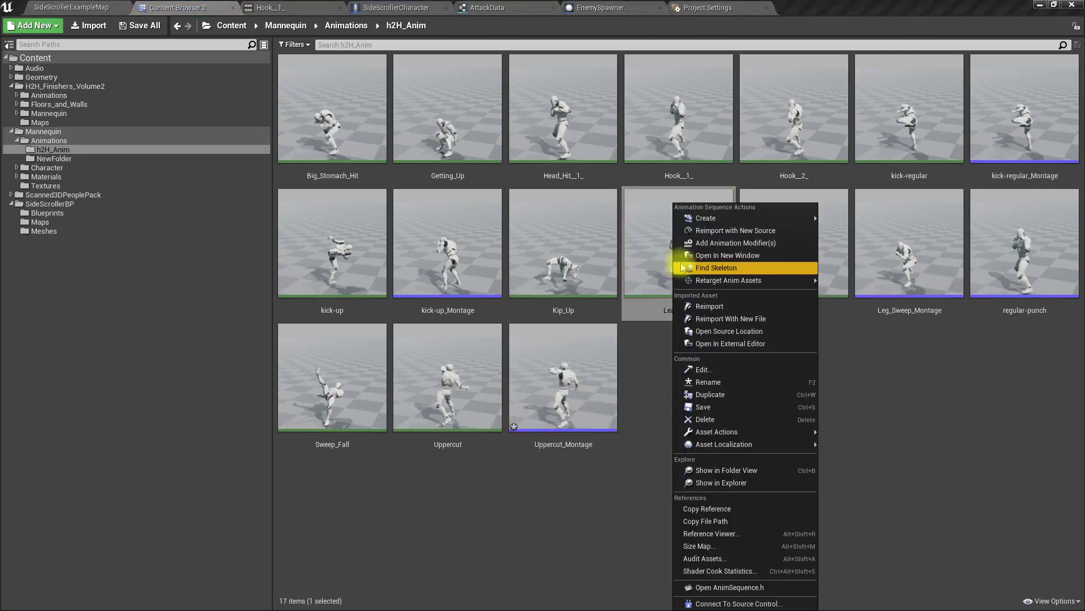
pyautogui.moveTo(766, 218)
pyautogui.click(875, 231)
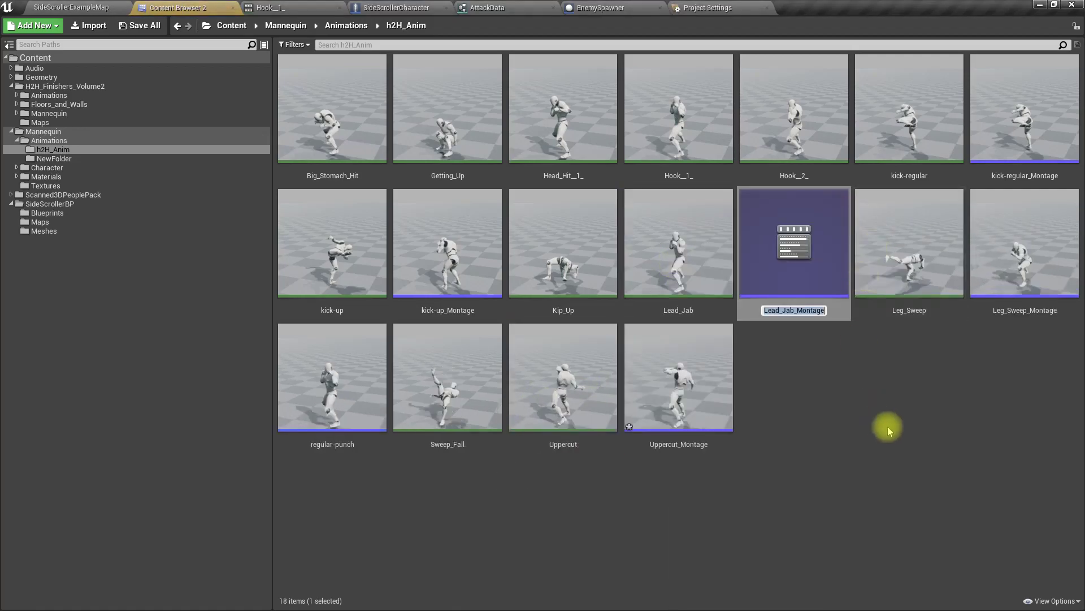
pyautogui.click(797, 473)
# Step: Assign Uppercut_Montage and Lead_Jab_Montage as the attacker montages of Punches elements 1 and 2 in SideScrollerCharacter
pyautogui.moveTo(690, 395); pyautogui.dragTo(887, 320)
pyautogui.click(882, 317)
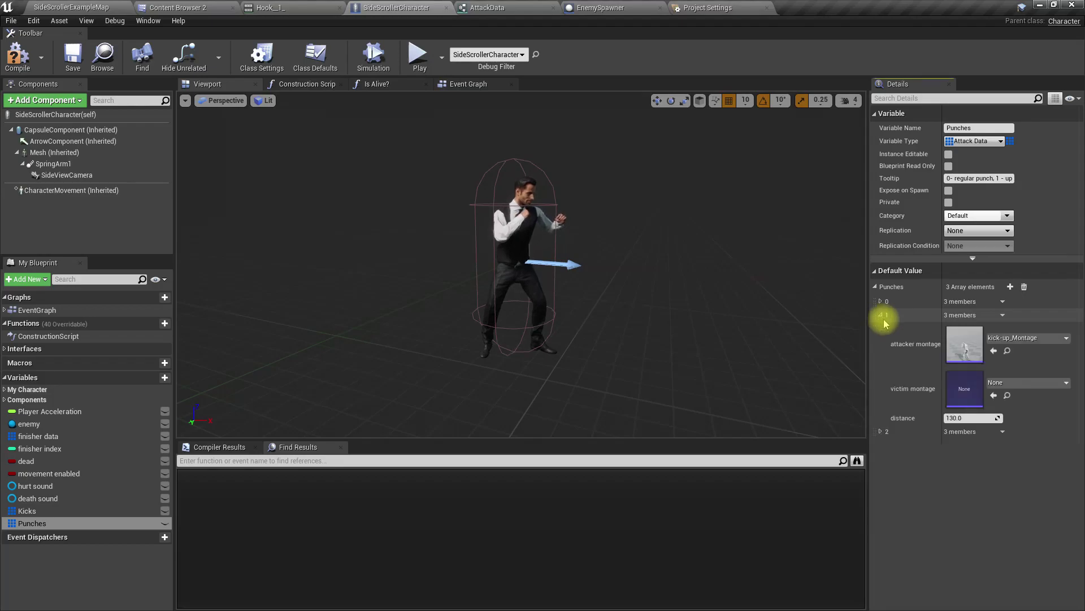
pyautogui.click(880, 431)
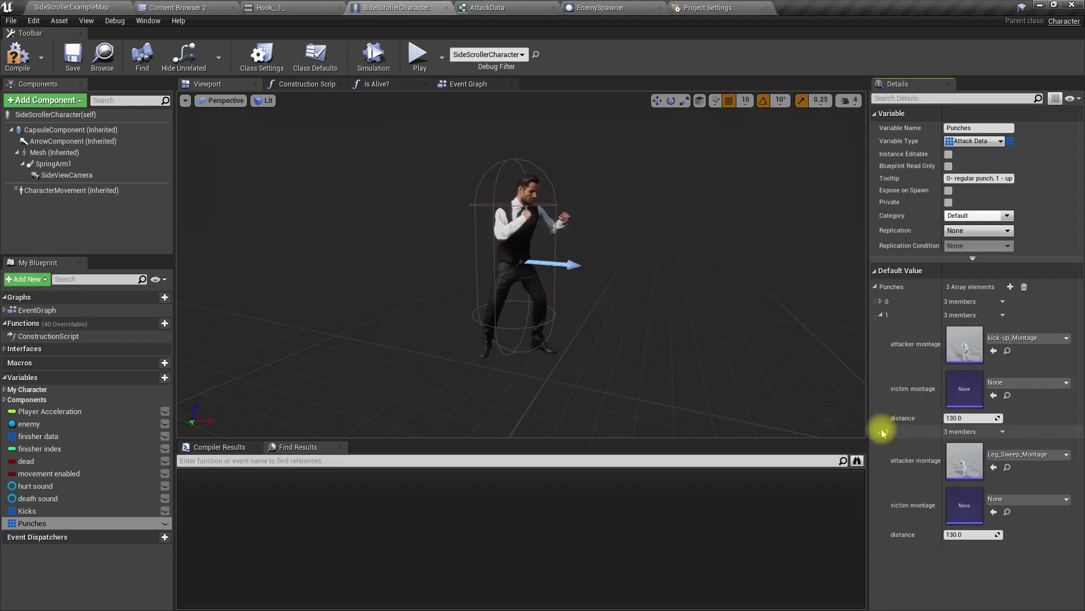
pyautogui.click(211, 7)
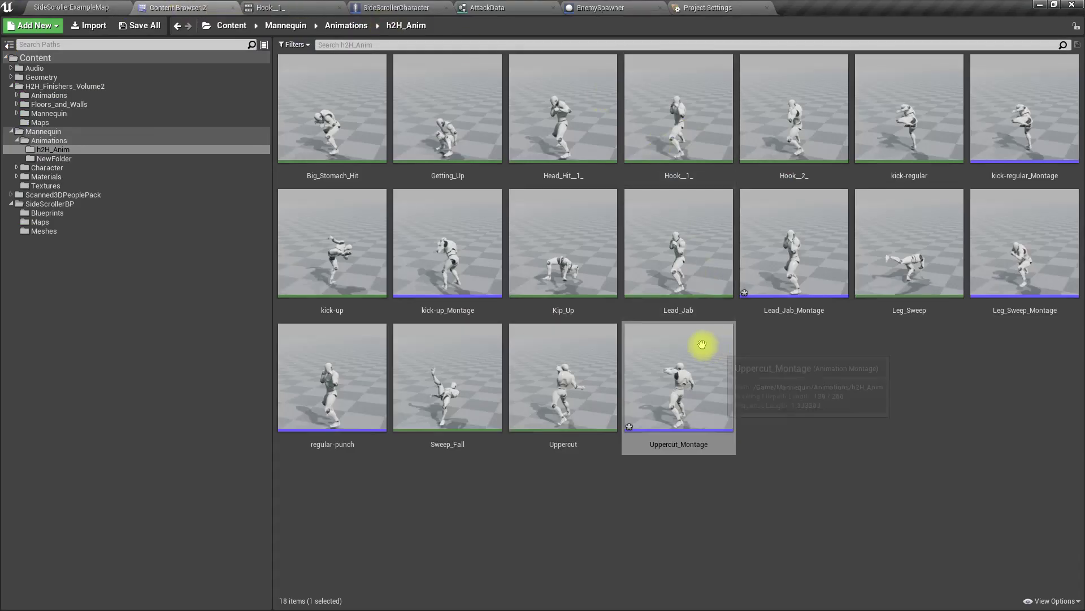
pyautogui.moveTo(692, 349); pyautogui.dragTo(970, 350)
pyautogui.click(192, 7)
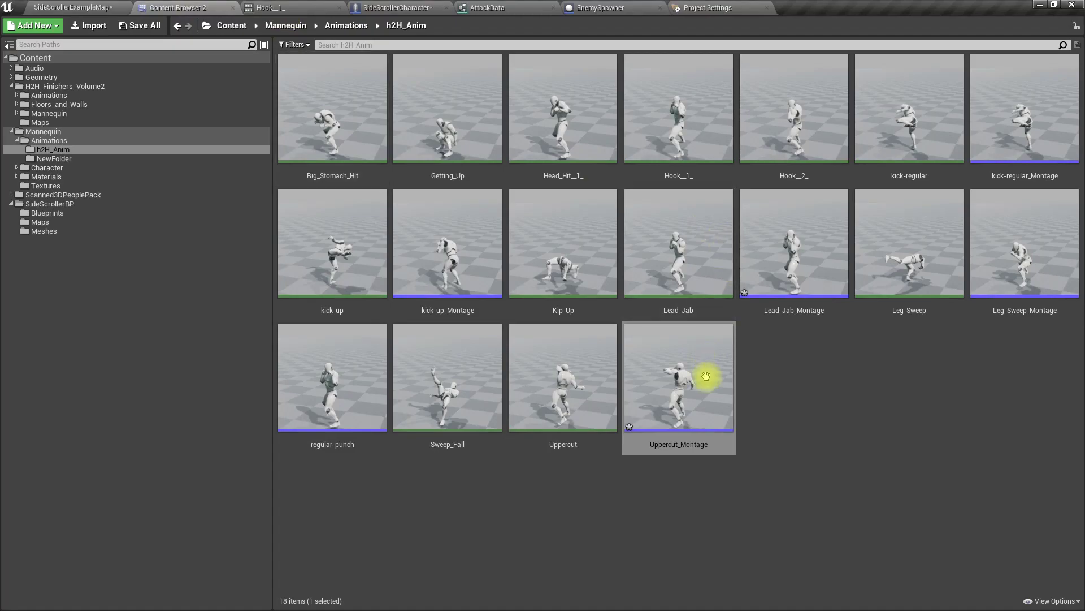
pyautogui.moveTo(812, 271); pyautogui.dragTo(966, 464)
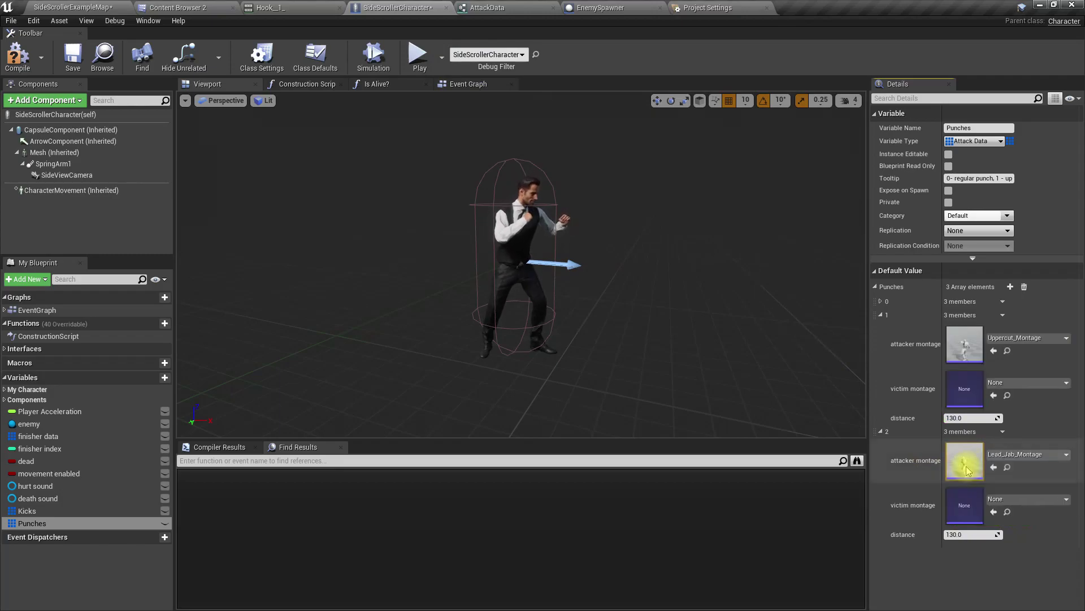
# Step: In the Event Graph, move the Kicks getter near InputAction Kick and add a reroute node on its wire before both GET nodes
pyautogui.click(452, 86)
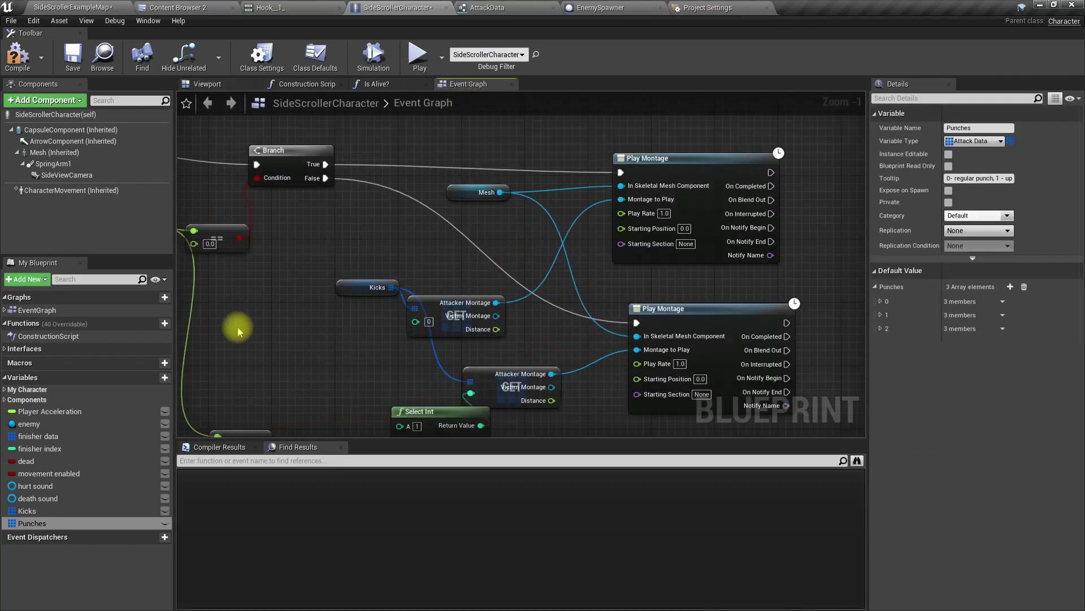
pyautogui.moveTo(235, 322)
pyautogui.mouseDown(button='right')
pyautogui.moveTo(454, 266)
pyautogui.moveTo(481, 294)
pyautogui.moveTo(528, 304)
pyautogui.mouseUp(button='right')
pyautogui.scroll(-2, 449, 242)
pyautogui.scroll(2, 429, 251)
pyautogui.click(313, 145)
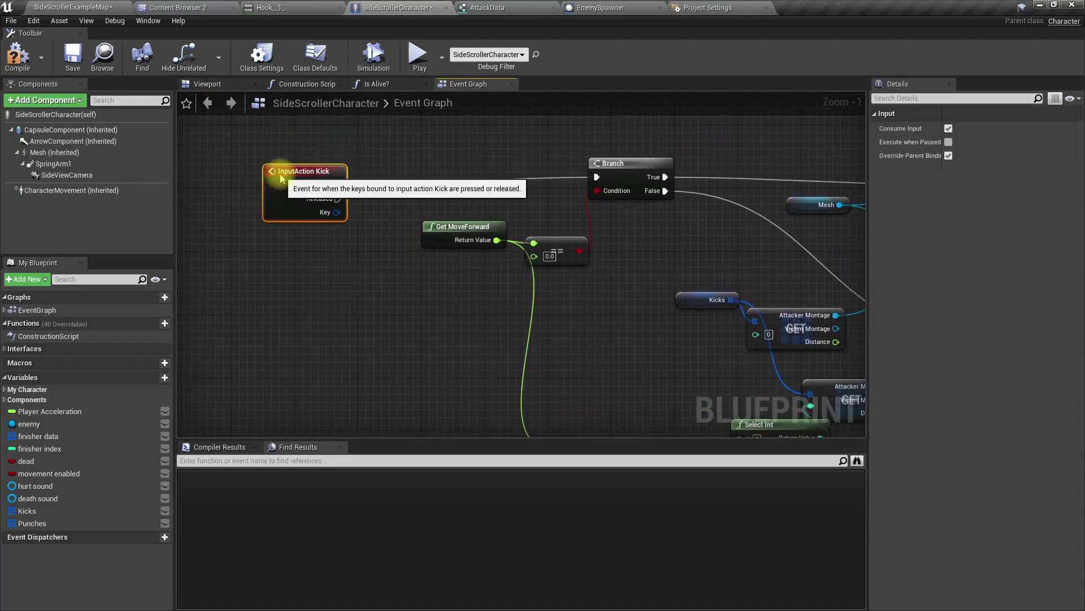
pyautogui.scroll(-2, 537, 292)
pyautogui.moveTo(656, 300); pyautogui.dragTo(407, 308)
pyautogui.moveTo(554, 339); pyautogui.dragTo(463, 270, button='right')
pyautogui.doubleClick(528, 298)
pyautogui.moveTo(444, 264); pyautogui.dragTo(582, 320)
pyautogui.moveTo(443, 305); pyautogui.dragTo(468, 300, button='right')
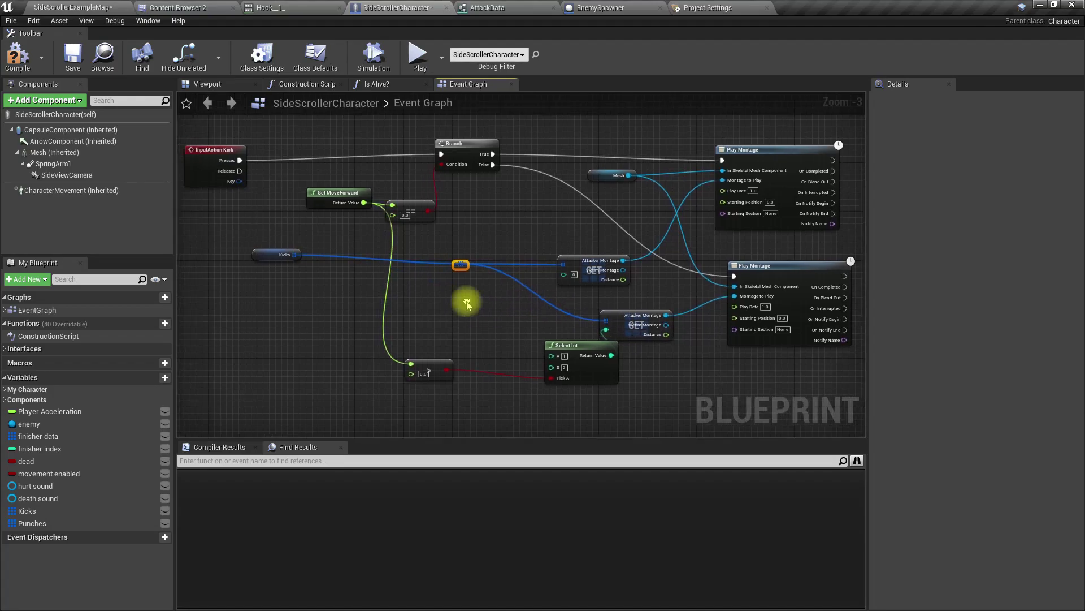
# Step: Collapse the kick logic from the Branch to both Play Montage nodes into a macro, leaving out InputAction Kick and Kicks
pyautogui.click(259, 252)
pyautogui.scroll(-2, 361, 245)
pyautogui.scroll(1, 367, 251)
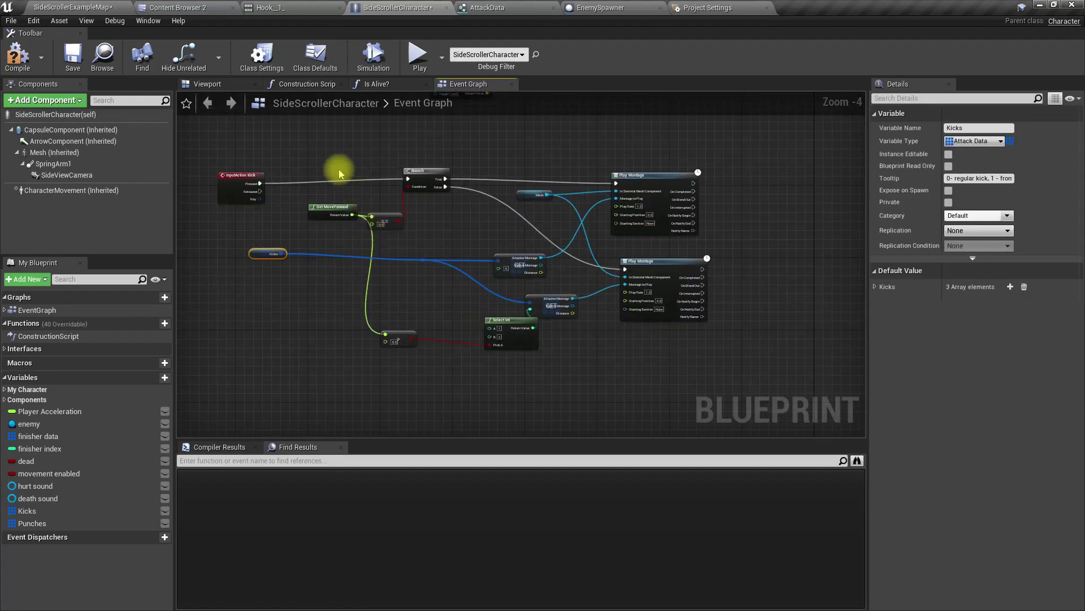
pyautogui.moveTo(320, 156); pyautogui.dragTo(728, 392)
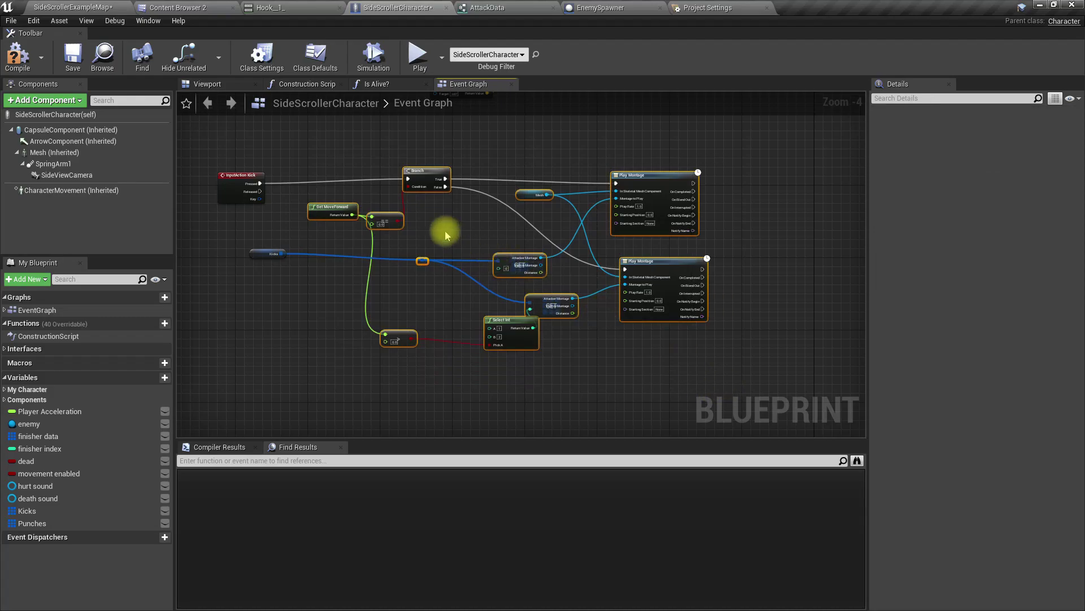
pyautogui.scroll(2, 419, 168)
pyautogui.rightClick(414, 180)
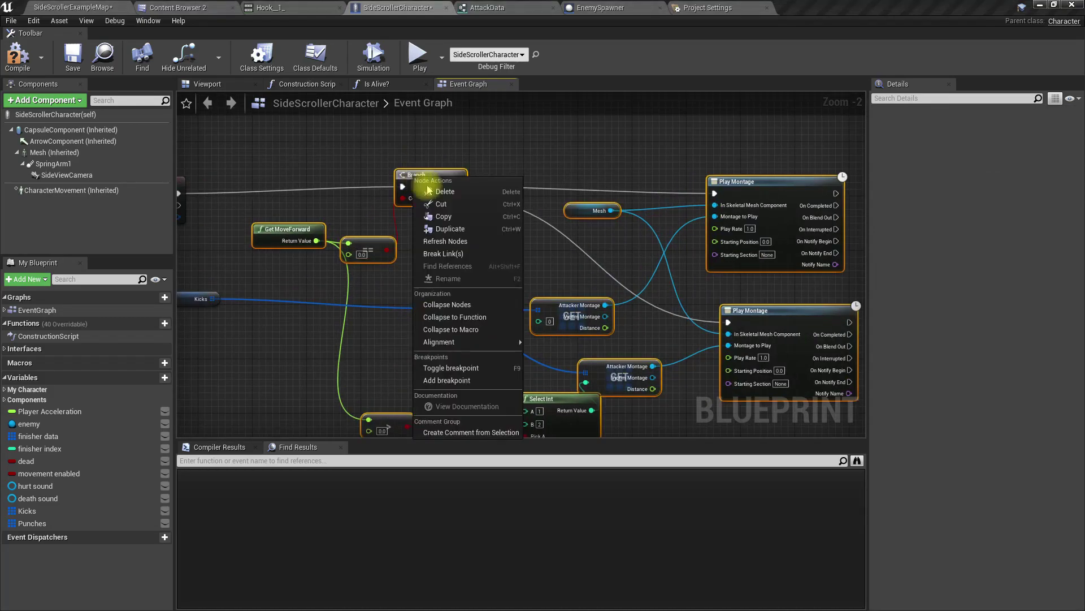
pyautogui.click(462, 332)
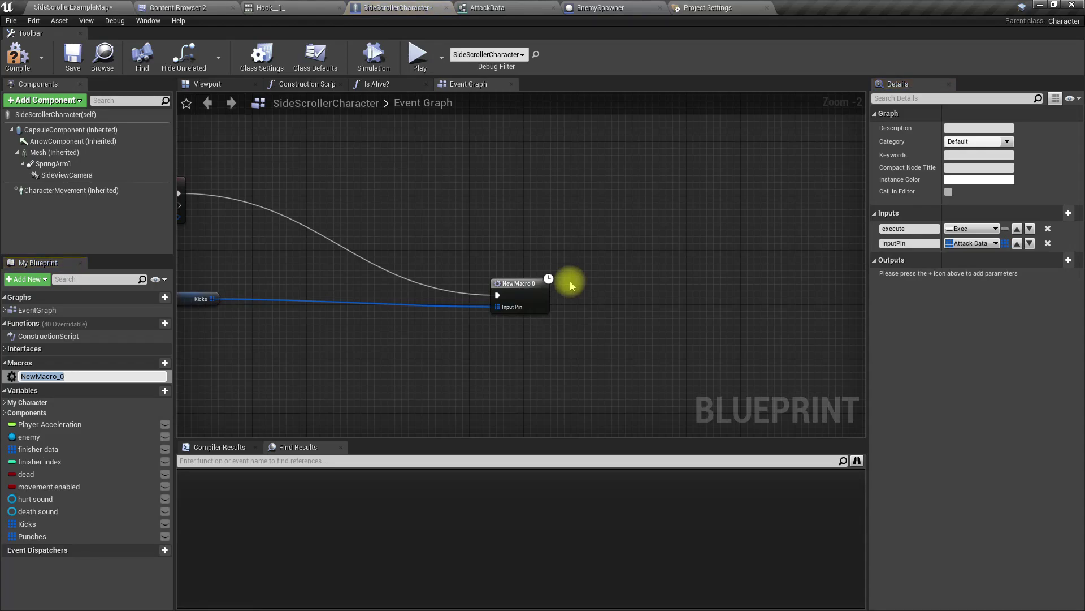
# Step: Name the new macro Directional Attack M
pyautogui.write('Directional Attack <')
pyautogui.press('Return')
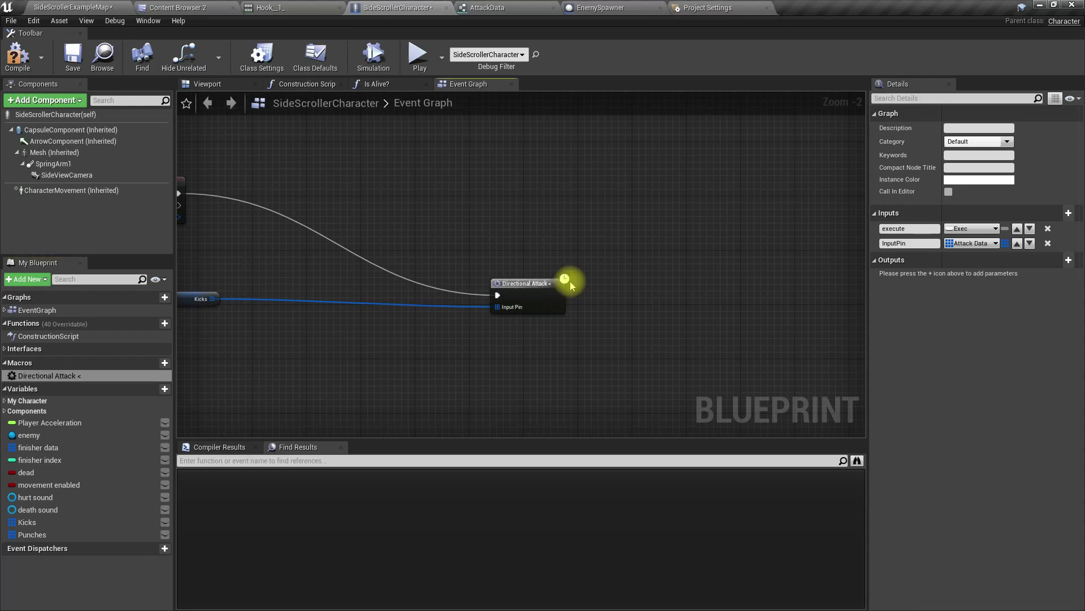
pyautogui.click(110, 378)
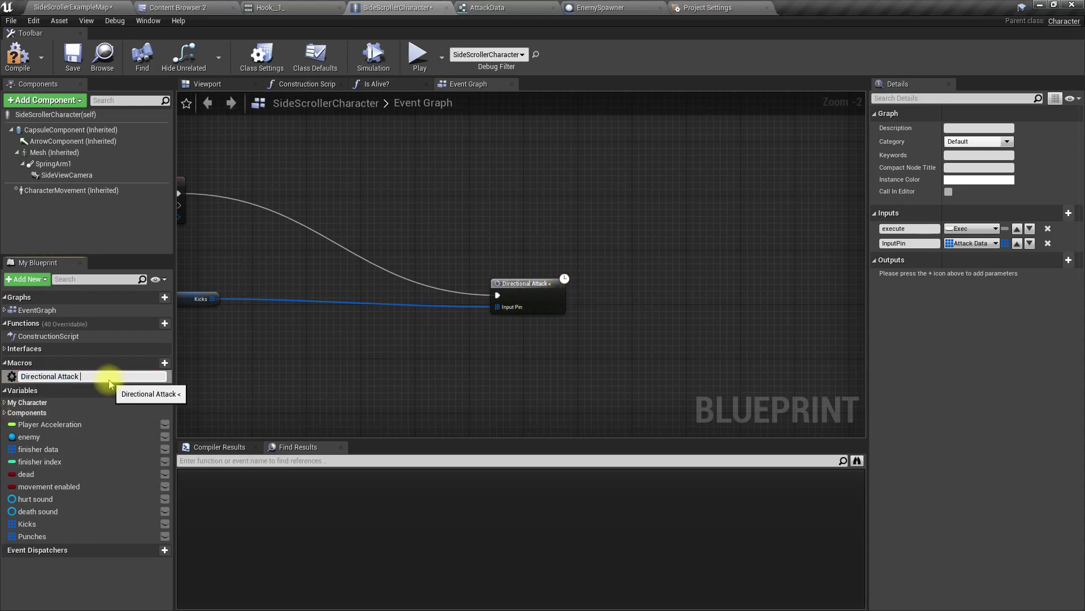
pyautogui.write('M')
pyautogui.press('Return')
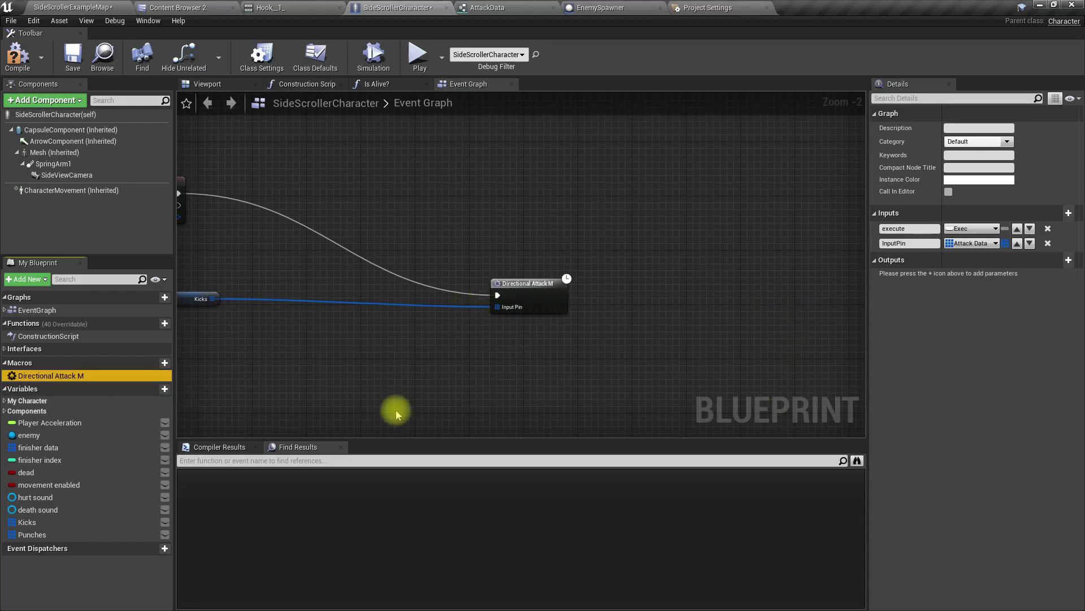
# Step: Move the Directional Attack M node and the Kicks getter close to the InputAction Kick event
pyautogui.moveTo(395, 412); pyautogui.dragTo(529, 385, button='right')
pyautogui.scroll(-1, 529, 384)
pyautogui.moveTo(664, 277); pyautogui.dragTo(510, 189)
pyautogui.moveTo(328, 282); pyautogui.dragTo(405, 209)
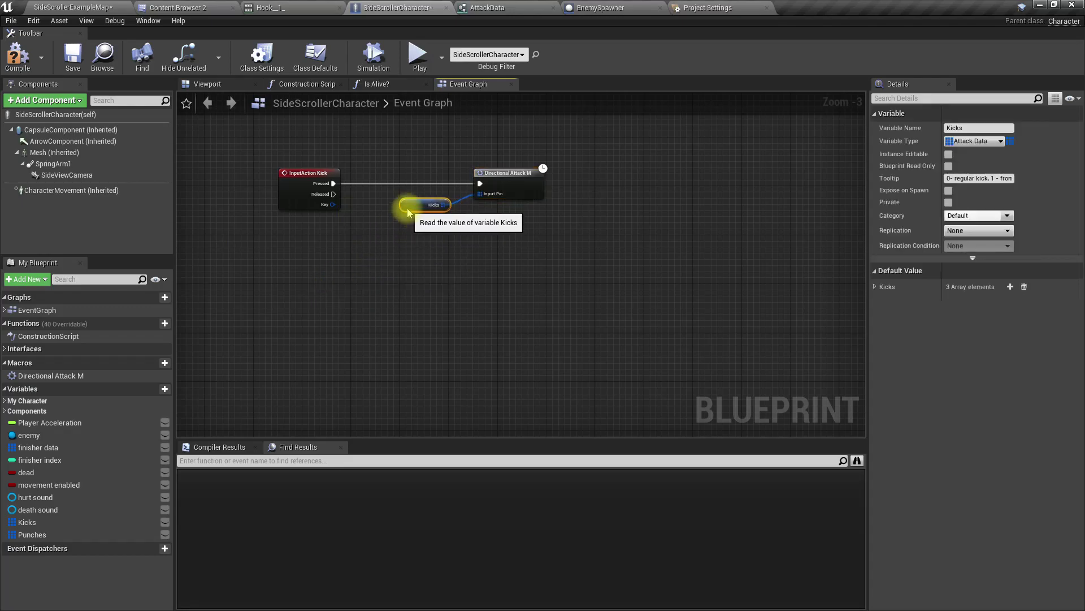
# Step: Duplicate the Directional Attack M node and place the copy below the original
pyautogui.scroll(1, 572, 182)
pyautogui.scroll(1, 572, 182)
pyautogui.click(498, 170)
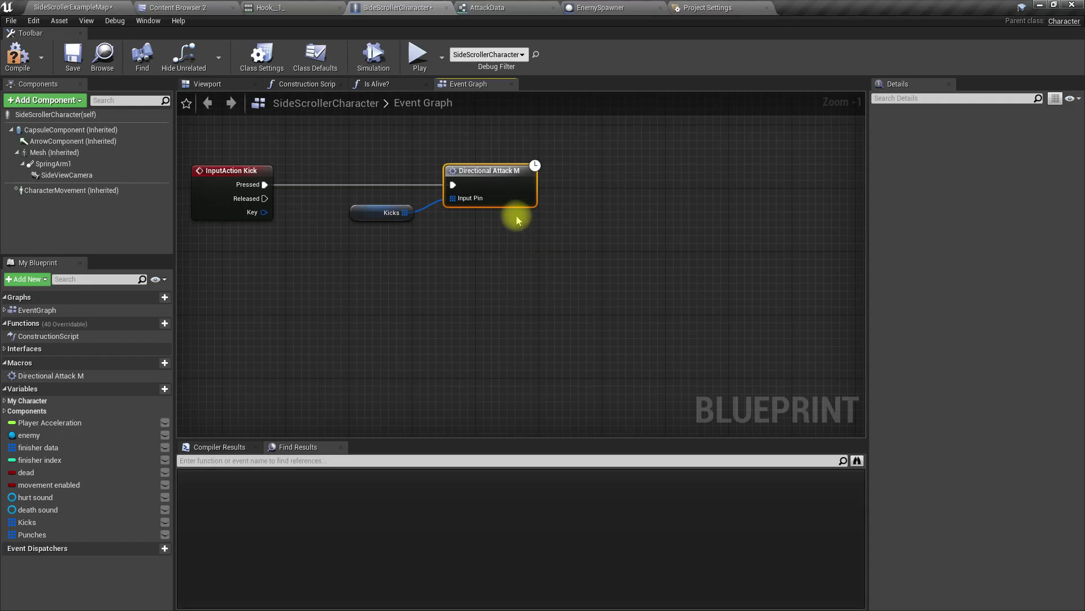
pyautogui.hotkey('ctrl', 'c')
pyautogui.hotkey('ctrl', 'v')
pyautogui.moveTo(516, 222); pyautogui.dragTo(516, 291)
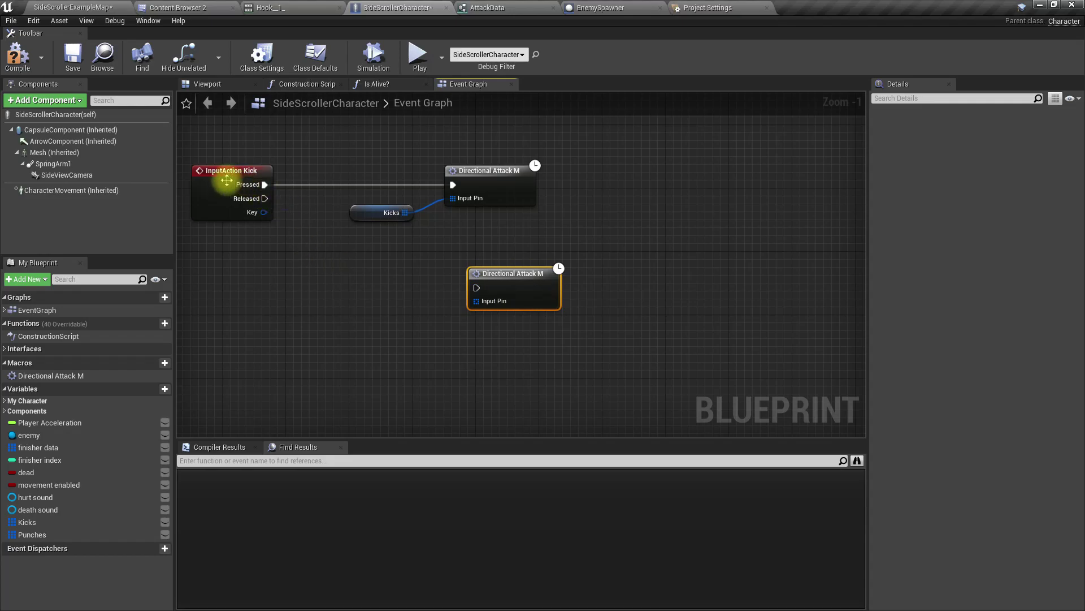
# Step: Add the Punch input action event to the graph below InputAction Kick
pyautogui.rightClick(232, 293)
pyautogui.write('punch')
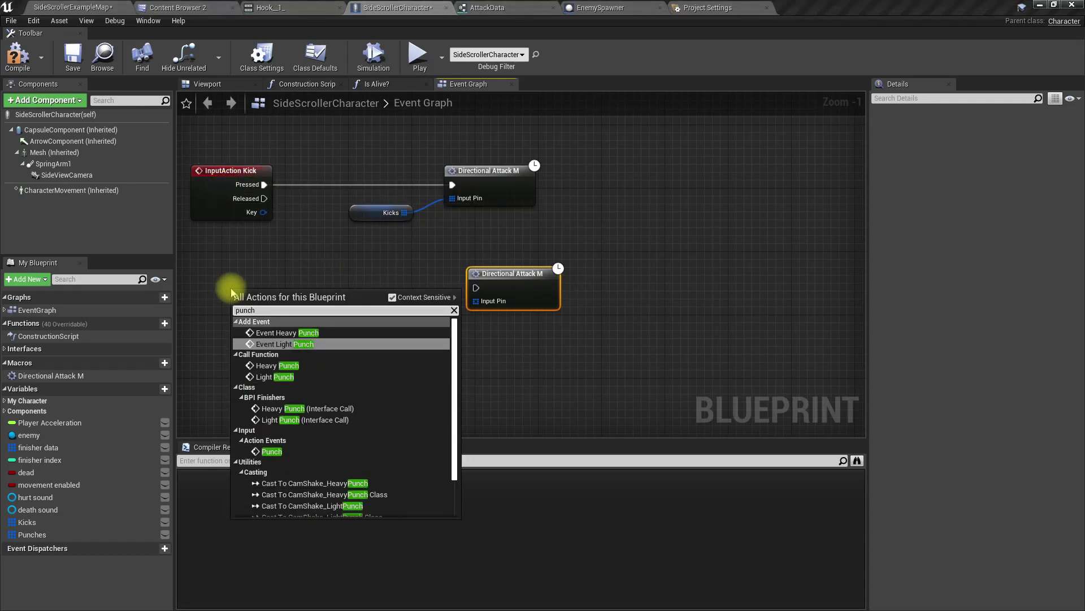
pyautogui.press('Down')
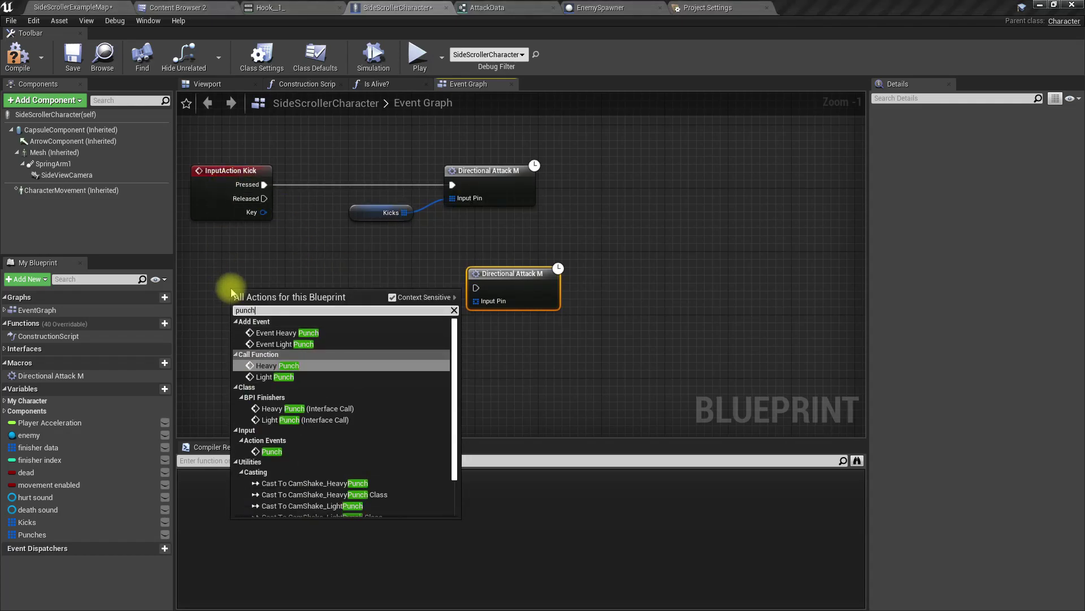
pyautogui.press('Down')
pyautogui.press('Down')
pyautogui.press('Down')
pyautogui.press('Down')
pyautogui.press('Down')
pyautogui.press('Down')
pyautogui.press('Down')
pyautogui.press('Down')
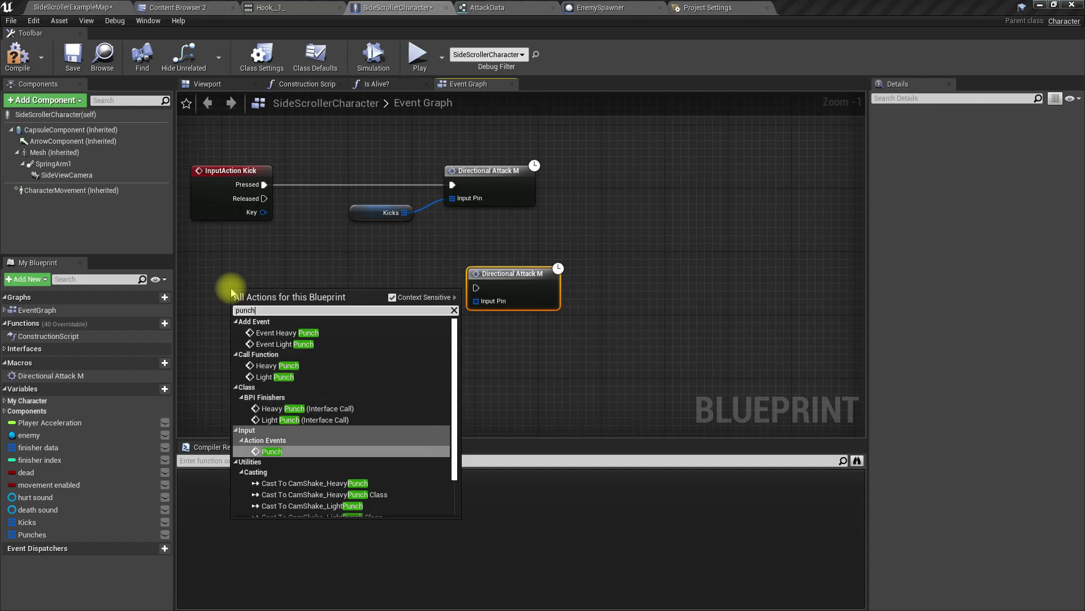
pyautogui.press('Return')
# Step: Connect InputAction Punch's Pressed output and a Punches getter to the copied Directional Attack M node and compile the blueprint
pyautogui.moveTo(279, 362); pyautogui.dragTo(380, 368, button='right')
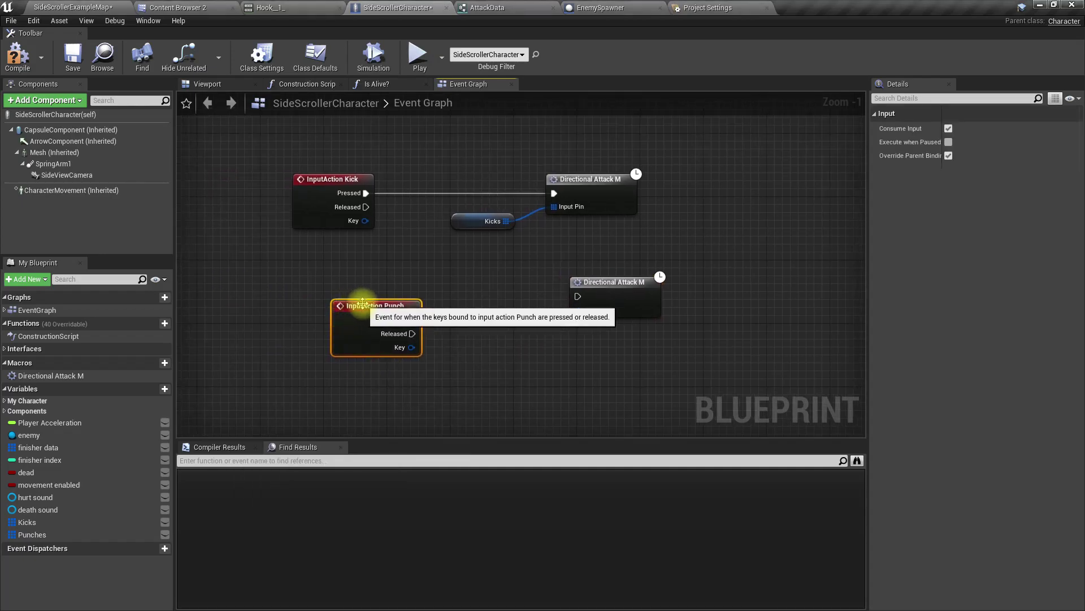
pyautogui.moveTo(364, 308); pyautogui.dragTo(613, 316)
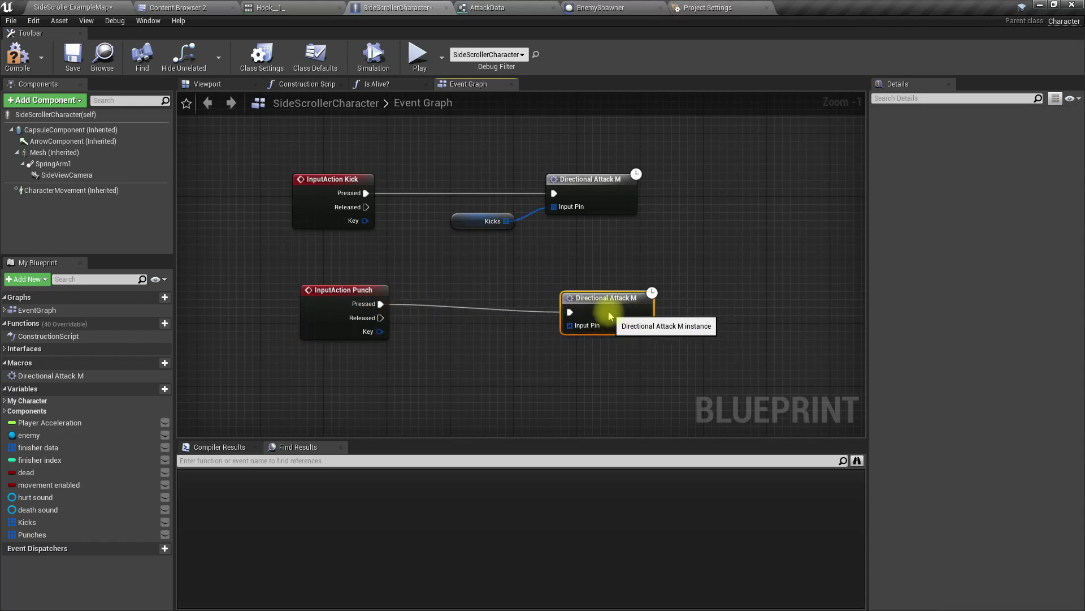
pyautogui.moveTo(31, 534); pyautogui.dragTo(580, 333)
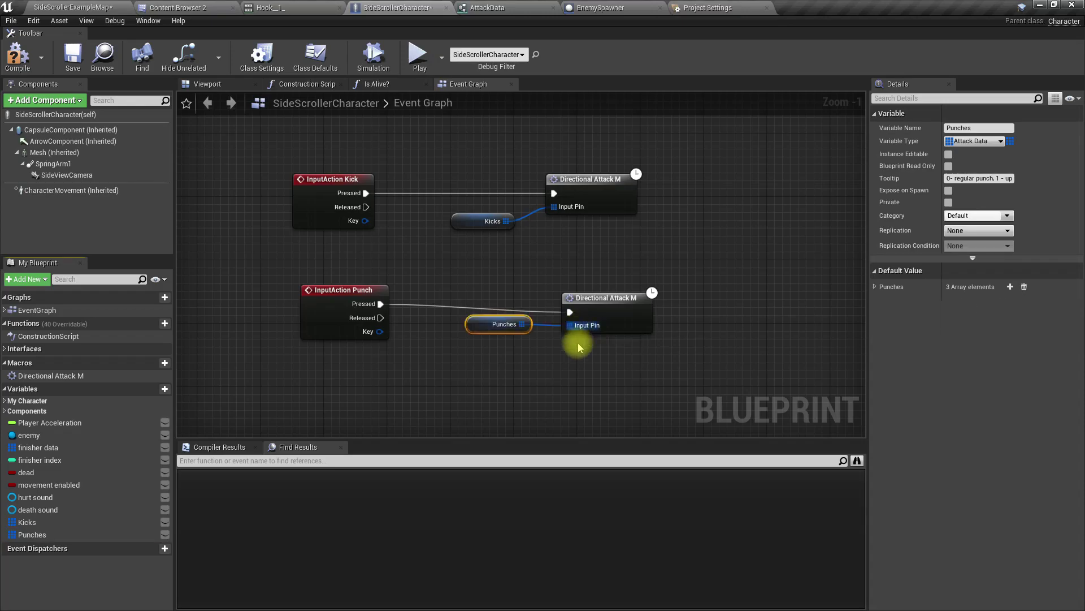
pyautogui.click(19, 55)
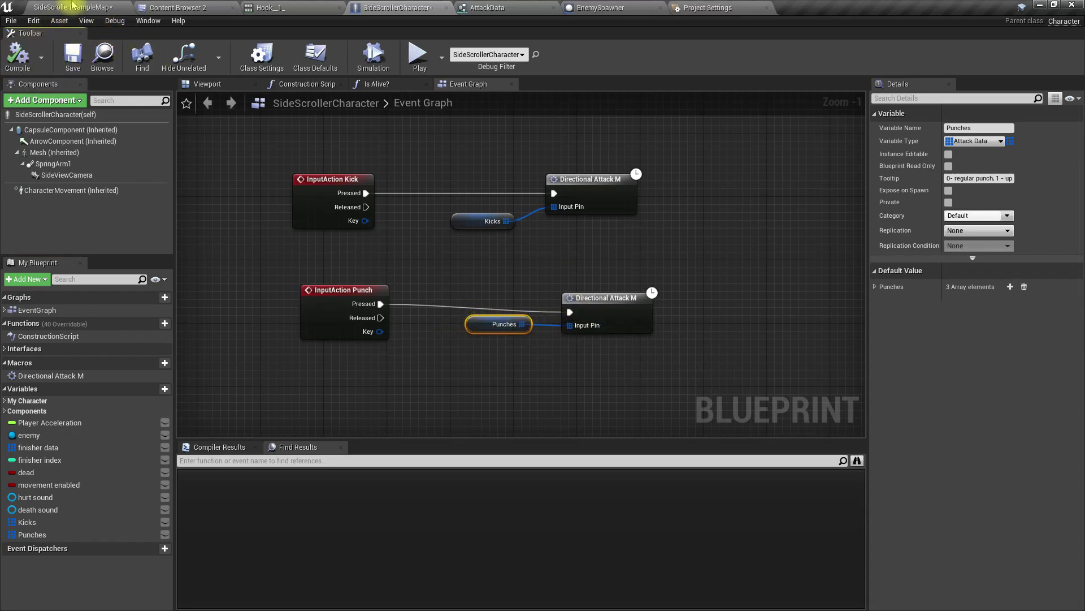
# Step: Play-test SideScrollerExampleMap in full screen and make the character throw a punch
pyautogui.click(72, 7)
pyautogui.click(433, 210)
pyautogui.press('F11')
pyautogui.hotkey('alt', 'p')
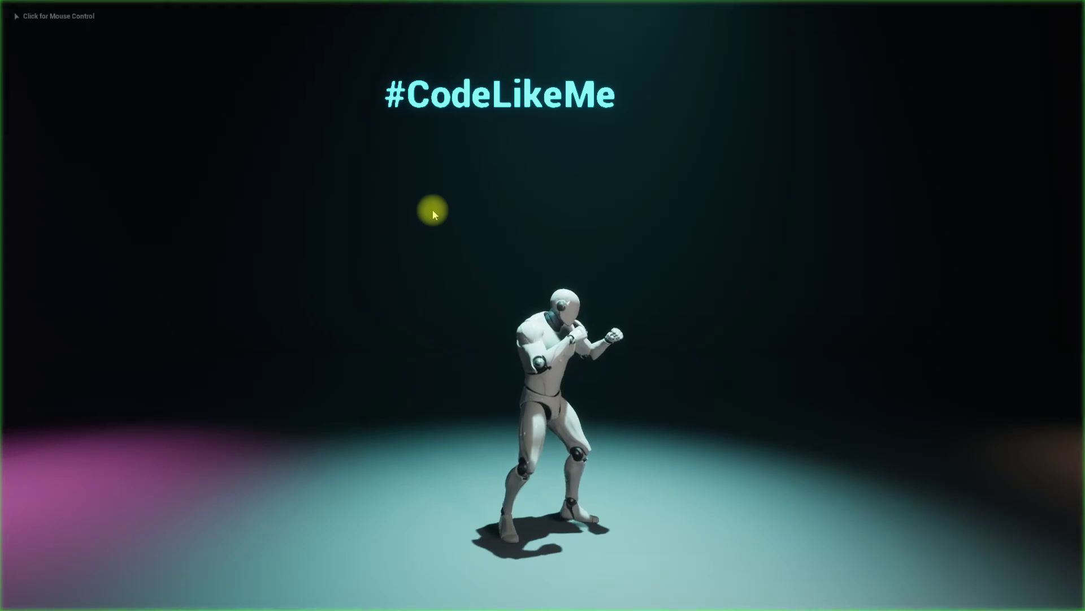
pyautogui.click(509, 83)
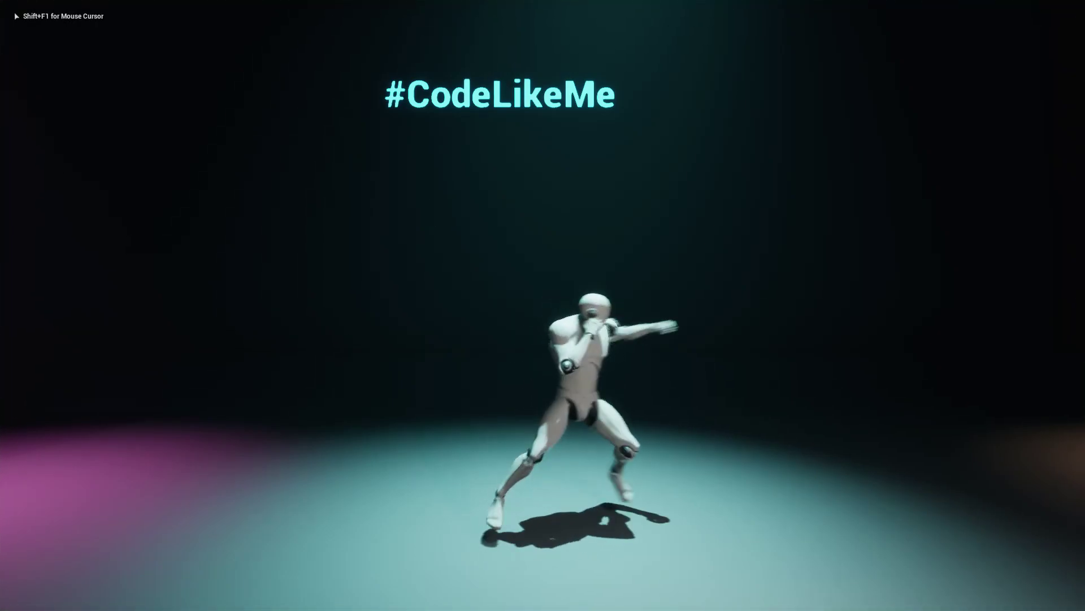